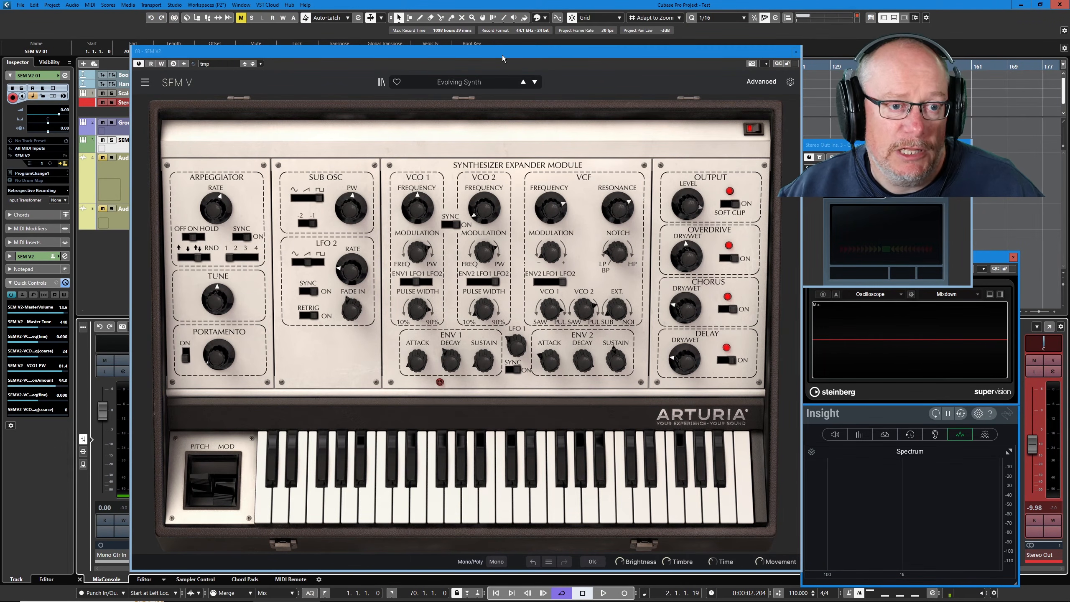
- Start playback of the project and set the Stereo Out fader to about -14.5 dB
drag(503, 51, 780, 378)
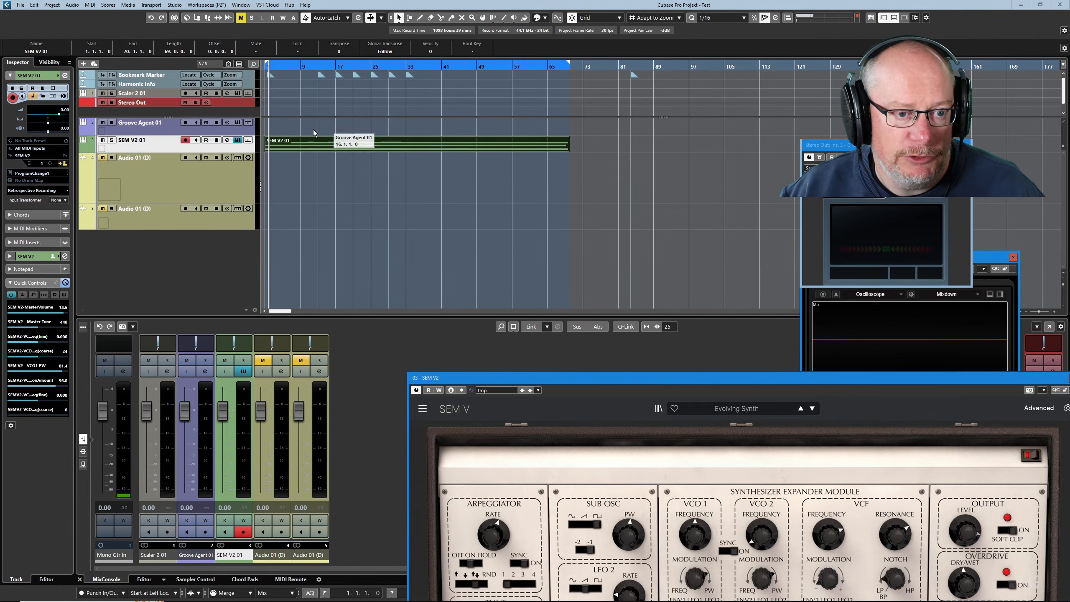
drag(737, 377, 462, 70)
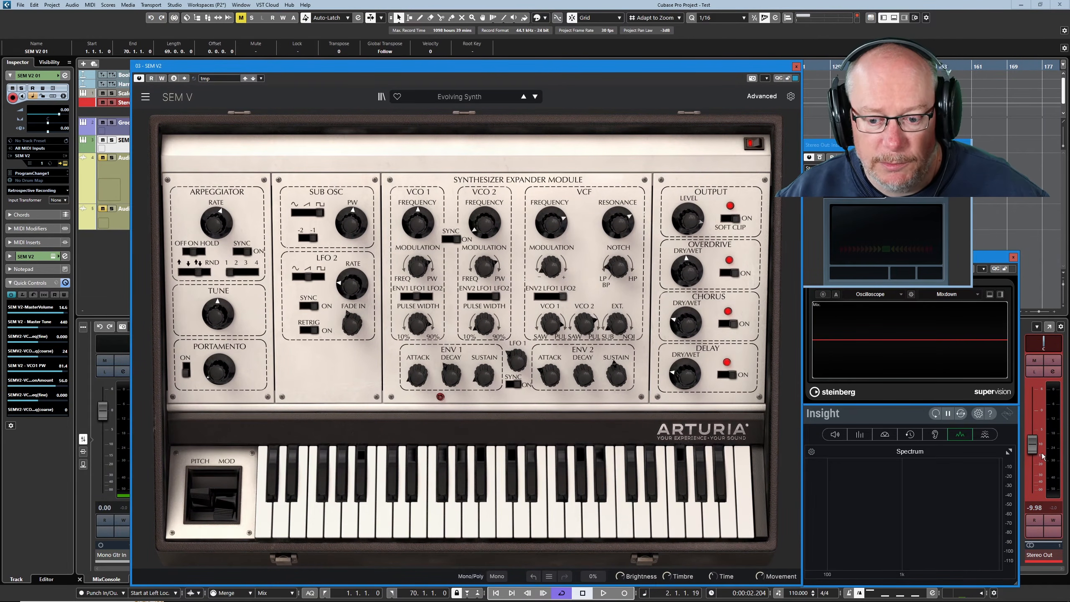
key(space)
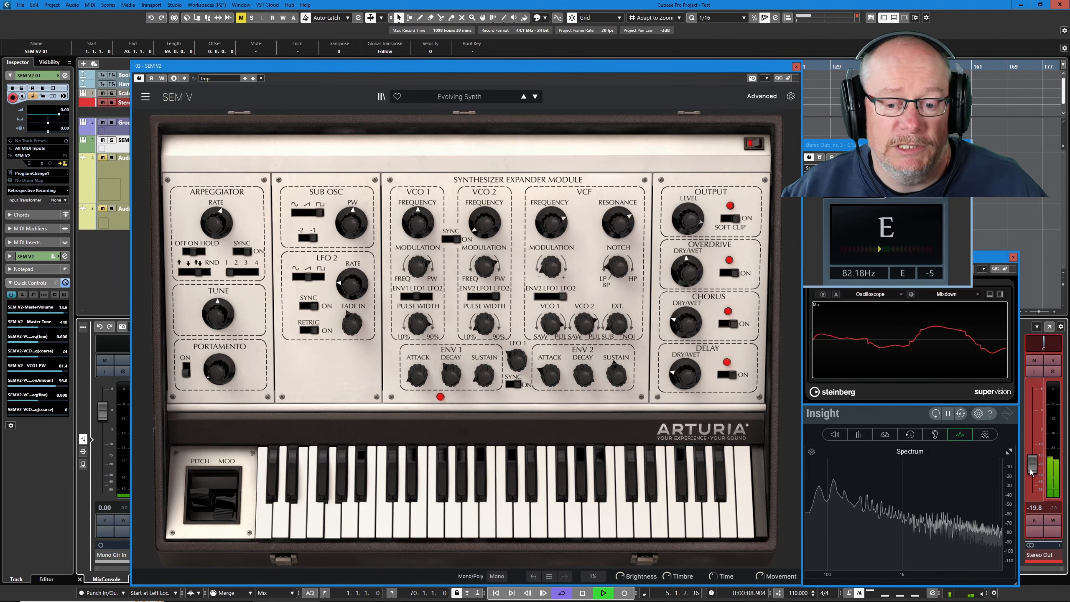
drag(1032, 471, 1032, 461)
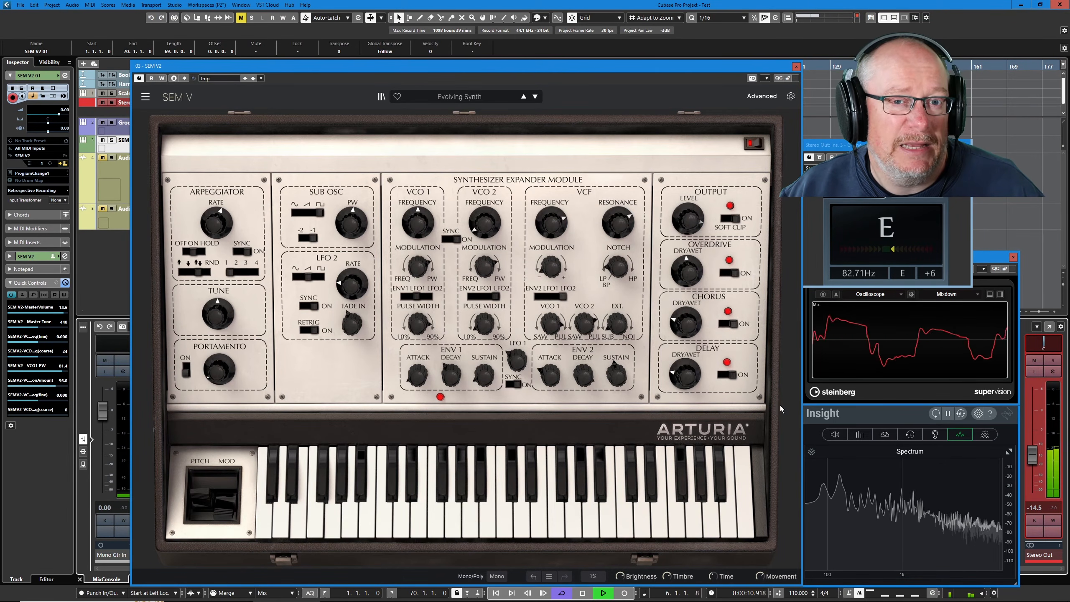
- Switch off the synth's Delay, Chorus and Overdrive effects, and stop playback
click(721, 374)
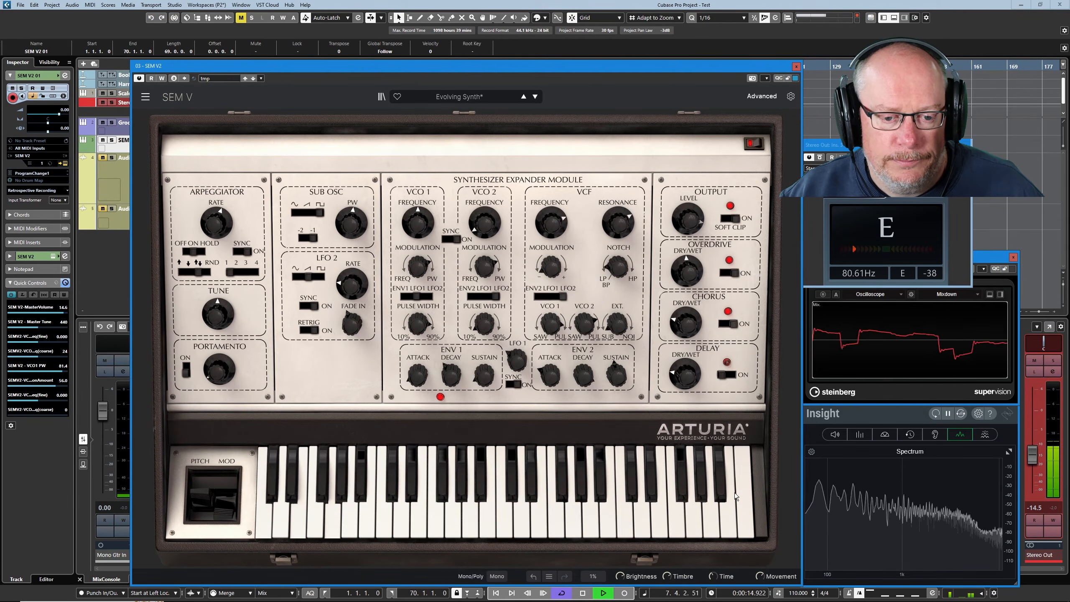
click(728, 323)
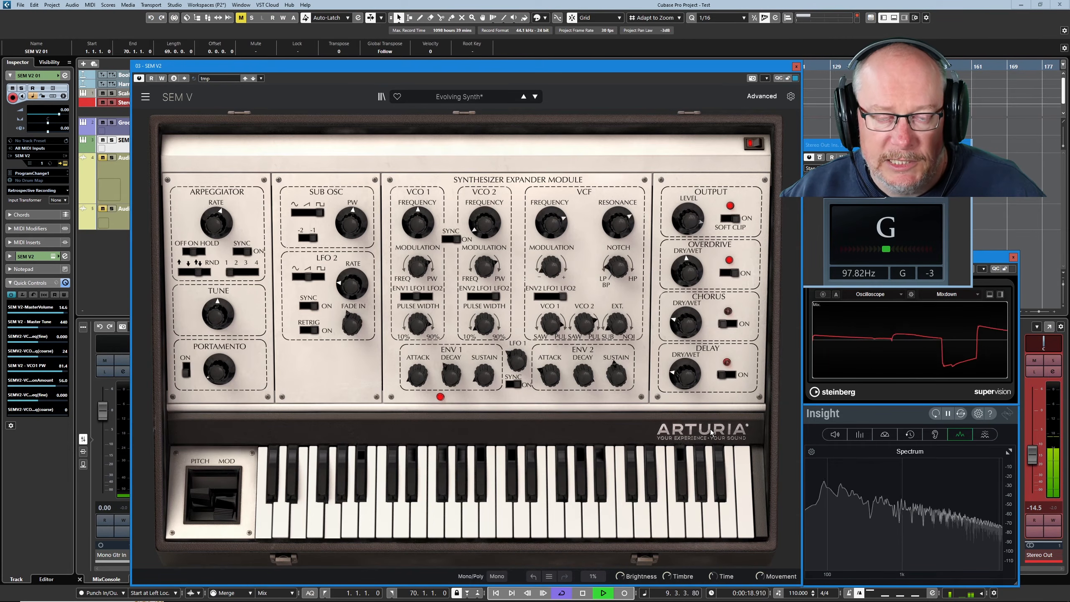
click(722, 275)
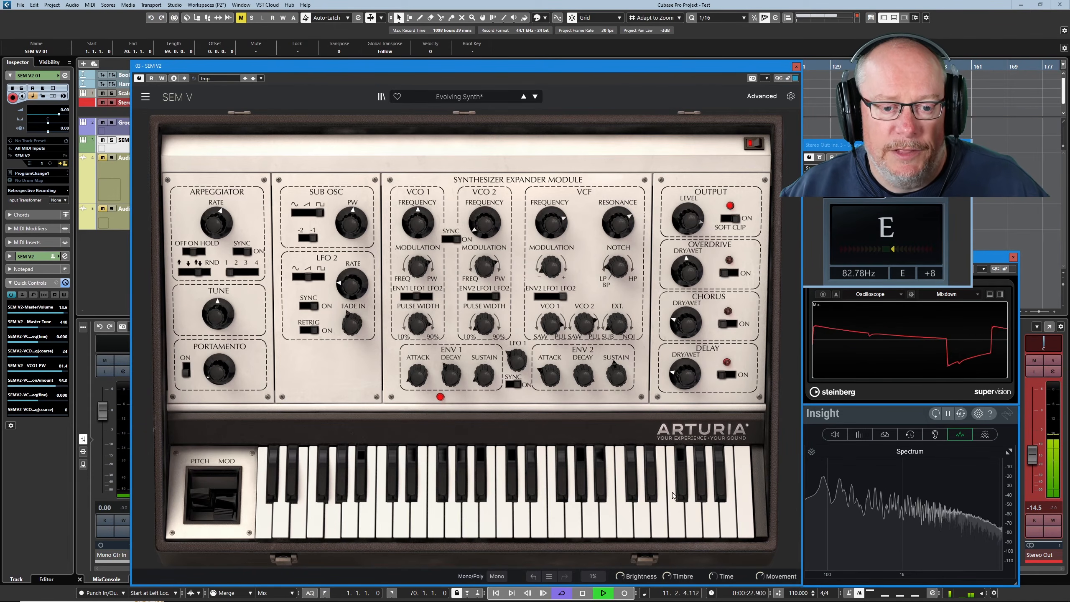
click(583, 592)
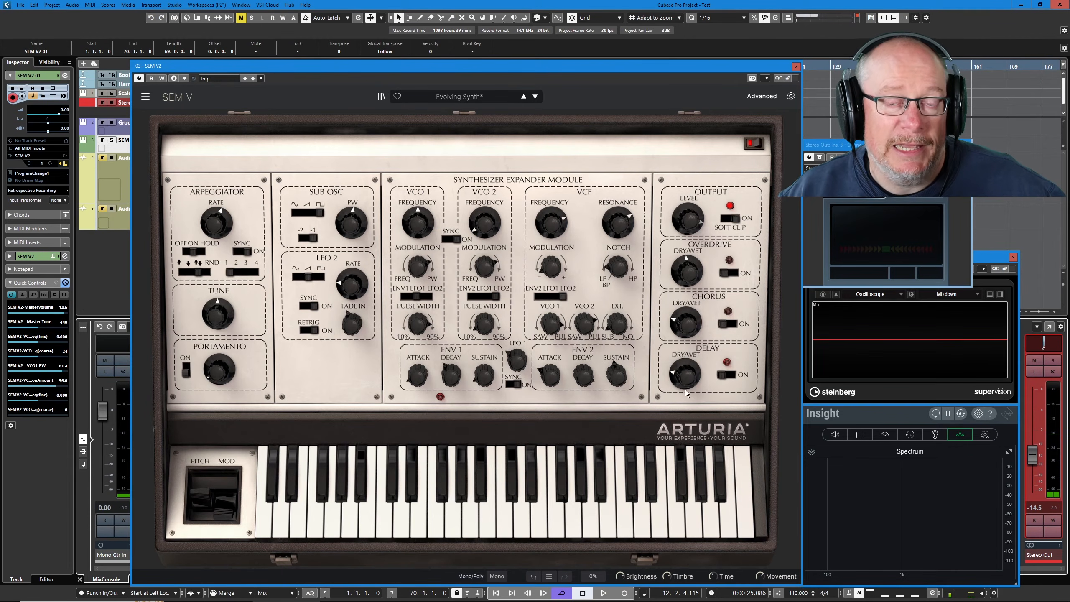
mouse_move(671, 377)
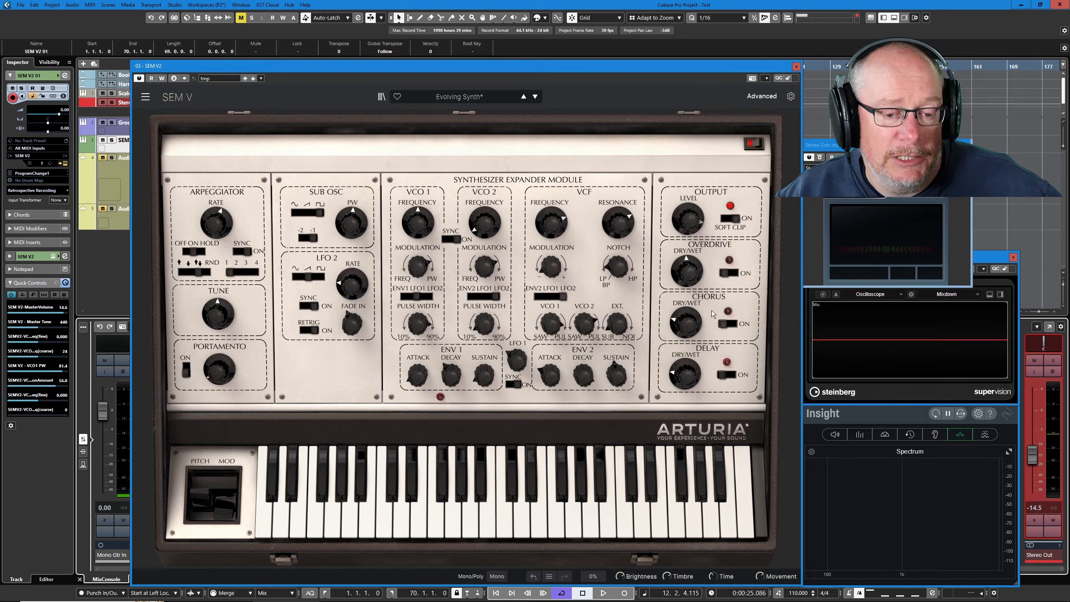
mouse_move(696, 278)
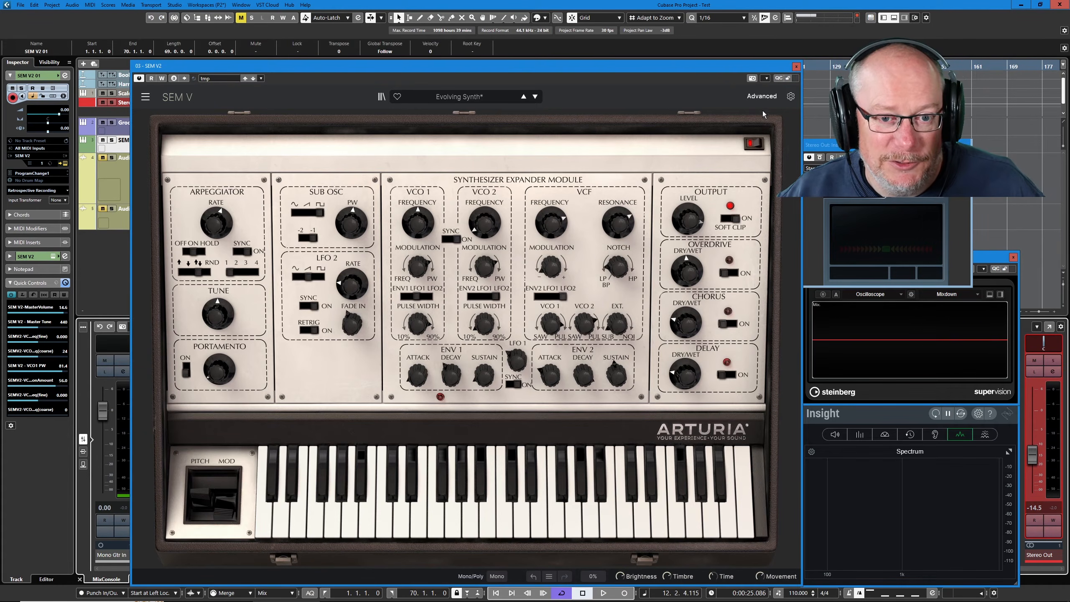
- Show the Modulation page of the synth's advanced section and turn the modulation matrix off
click(763, 96)
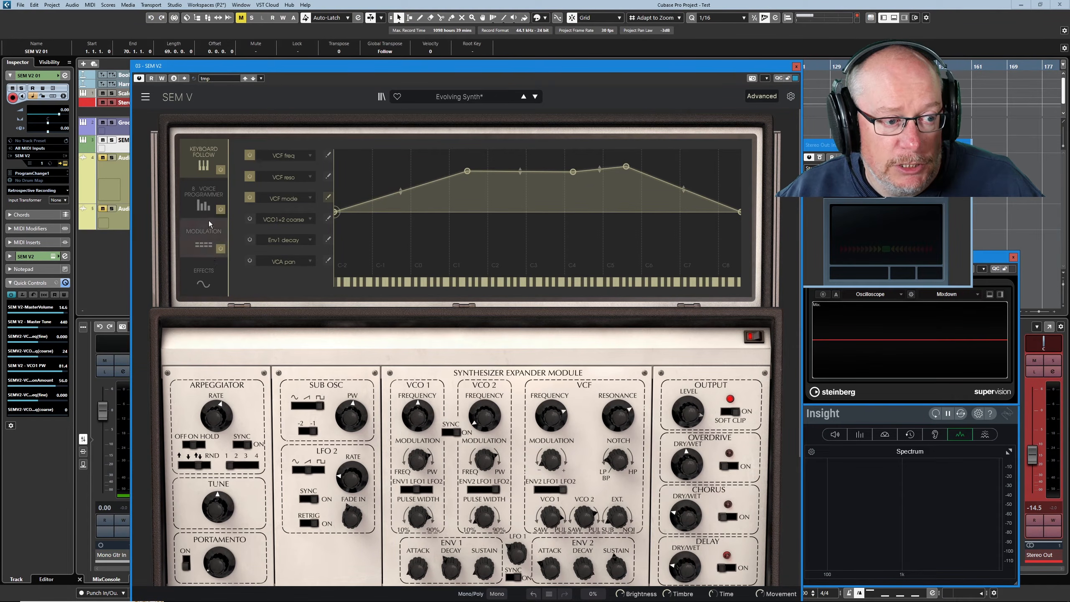
click(204, 244)
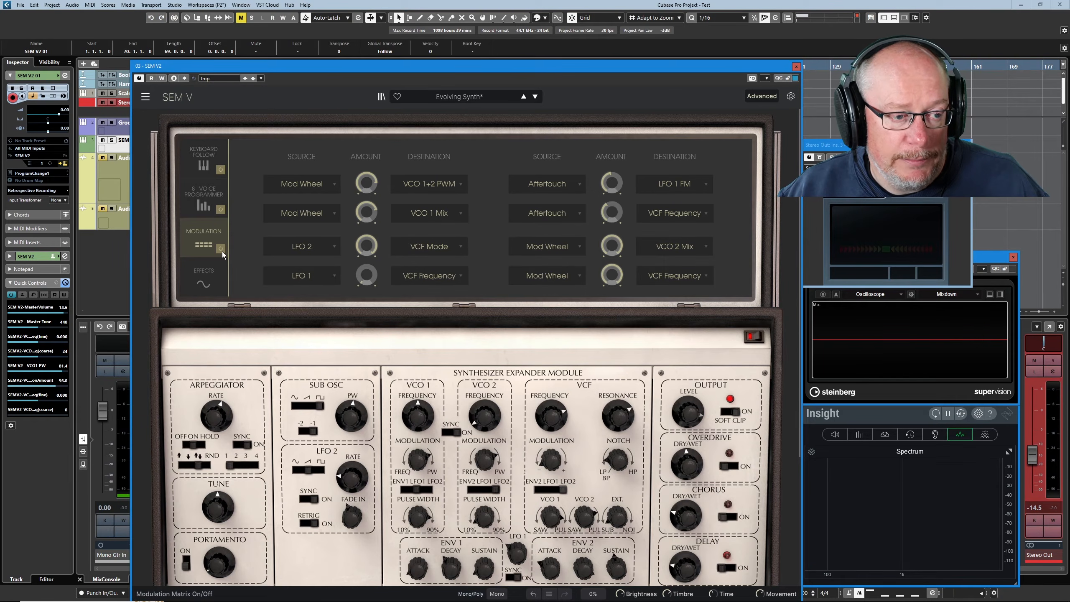
click(221, 249)
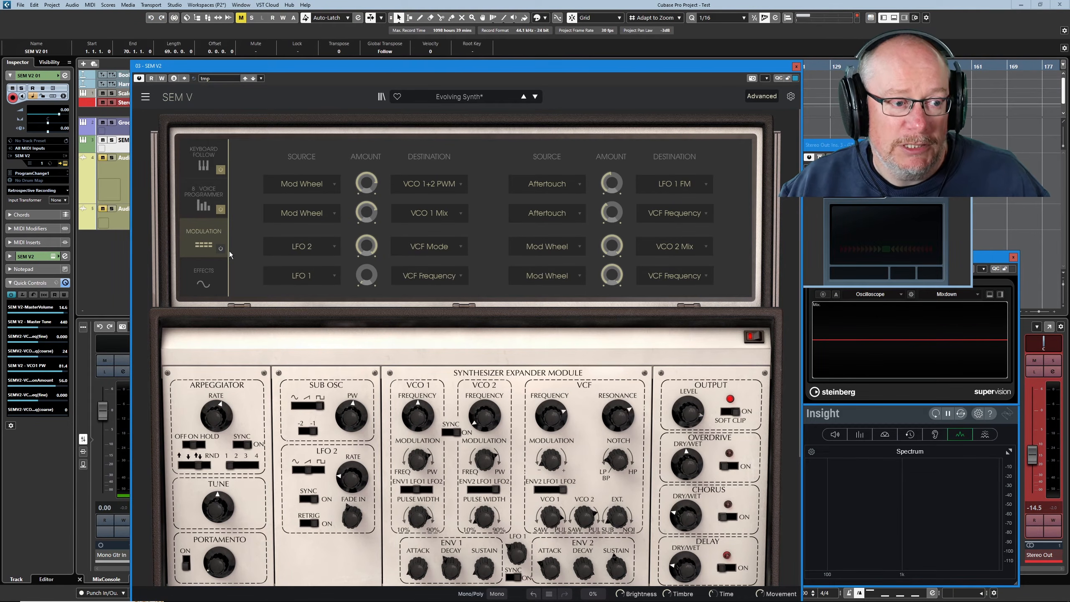
- Review the Keyboard Follow curves for VCF freq and VCF mode, and turn Keyboard Follow off
click(204, 163)
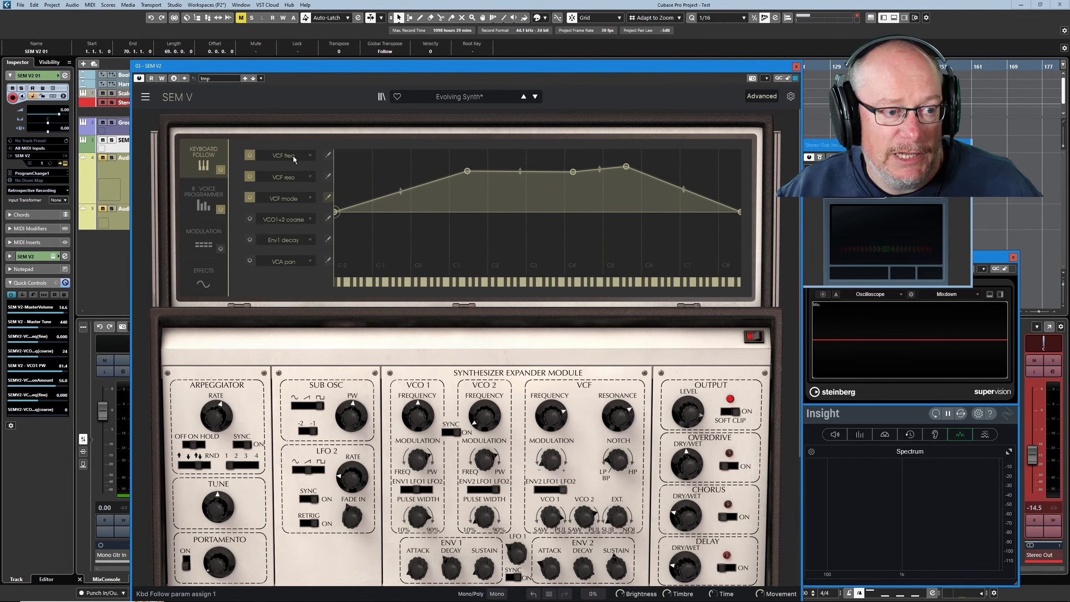
click(328, 156)
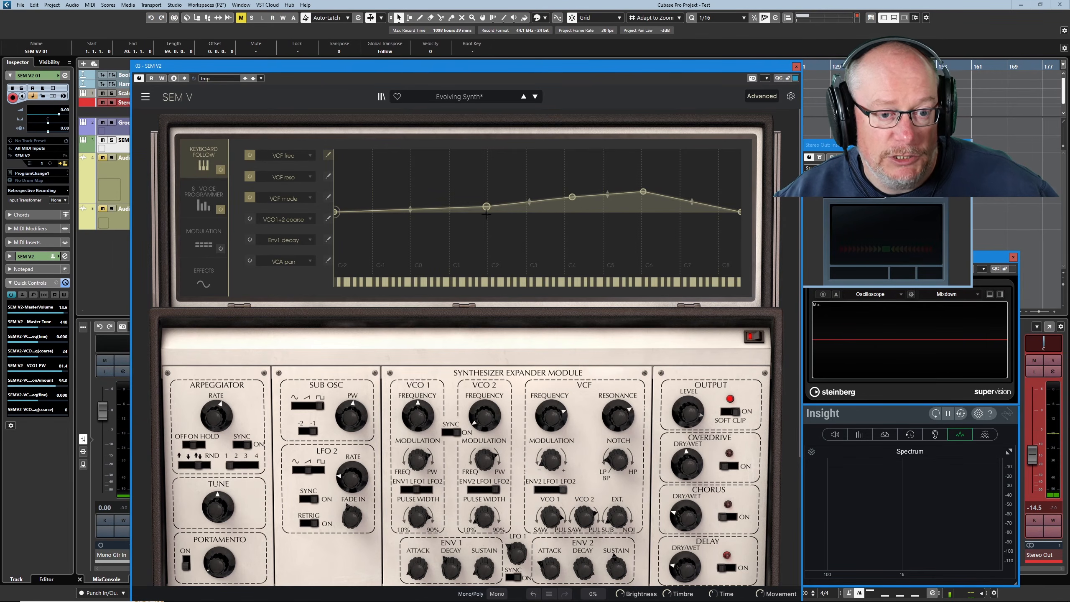
click(328, 199)
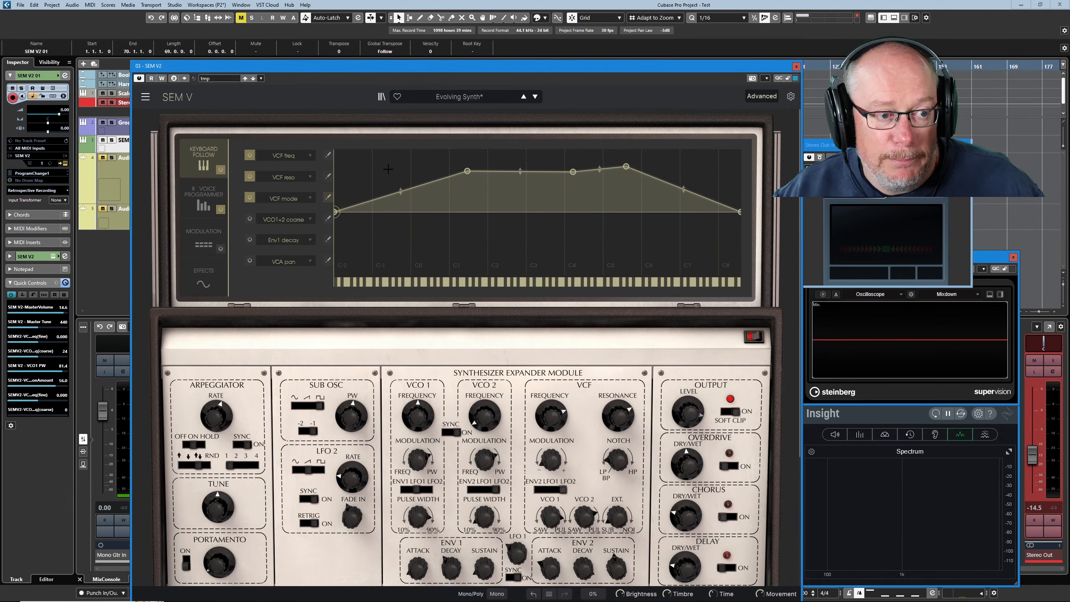
click(220, 170)
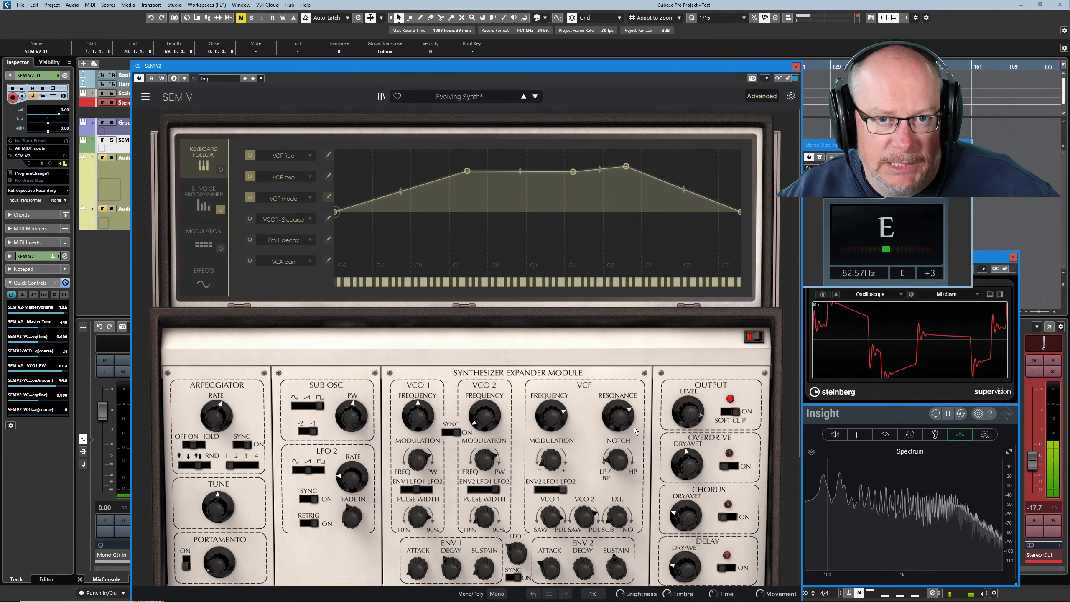
- Try LFO1 as the VCF modulation source during playback, and return the switch to ENV2
click(551, 491)
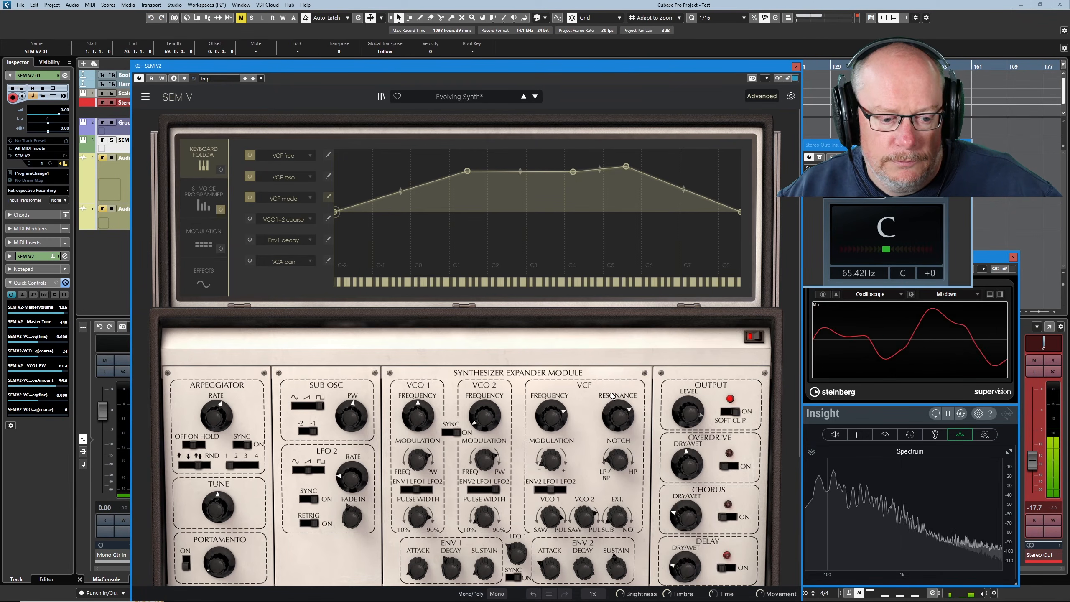
mouse_move(517, 551)
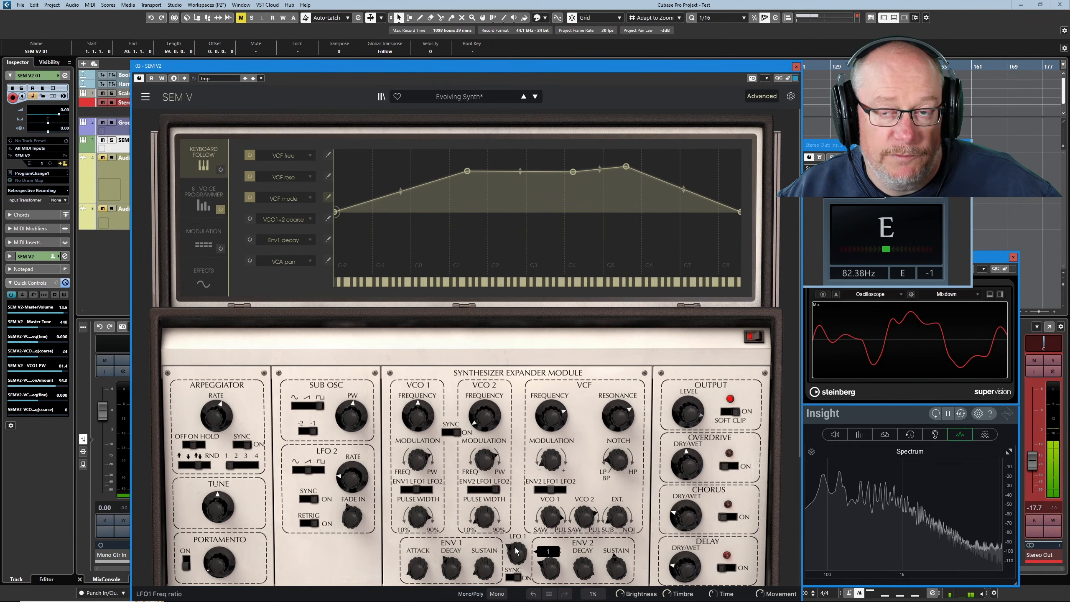
click(538, 491)
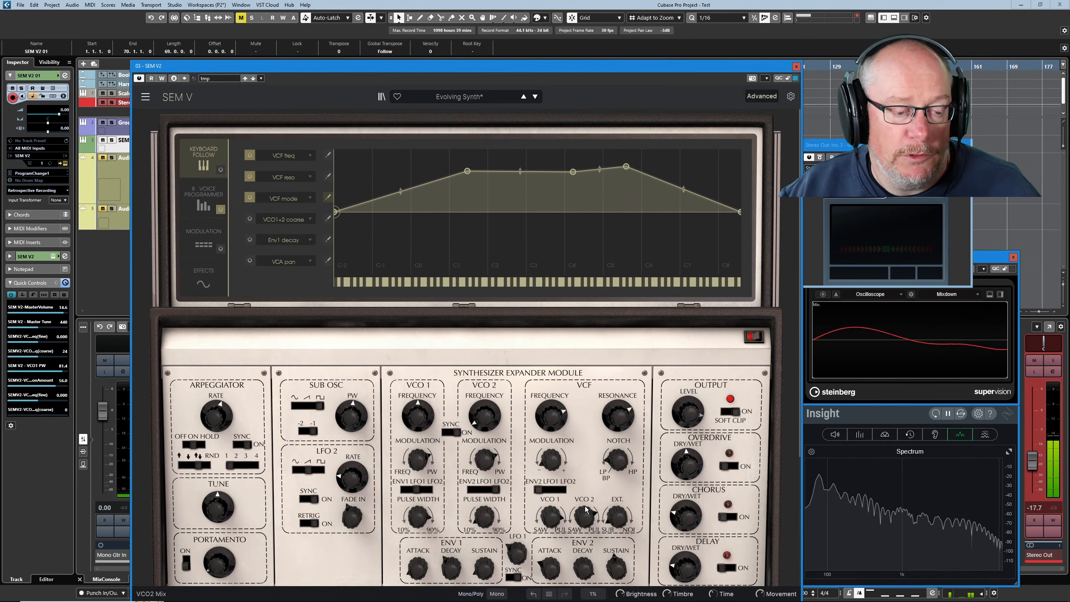
- Shift the first raised breakpoint of the VCF mode Keyboard Follow curve slightly towards higher notes, and switch Keyboard Follow off
mouse_move(619, 460)
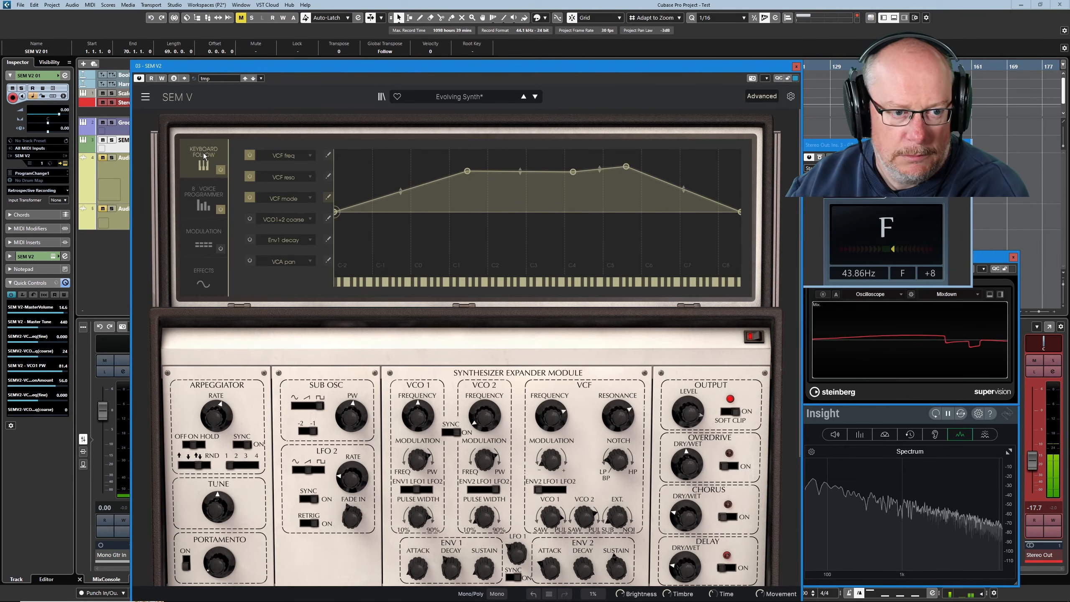
mouse_move(467, 170)
mouse_down()
mouse_move(467, 214)
mouse_move(469, 139)
mouse_move(475, 272)
mouse_move(473, 183)
mouse_up()
drag(471, 172, 479, 171)
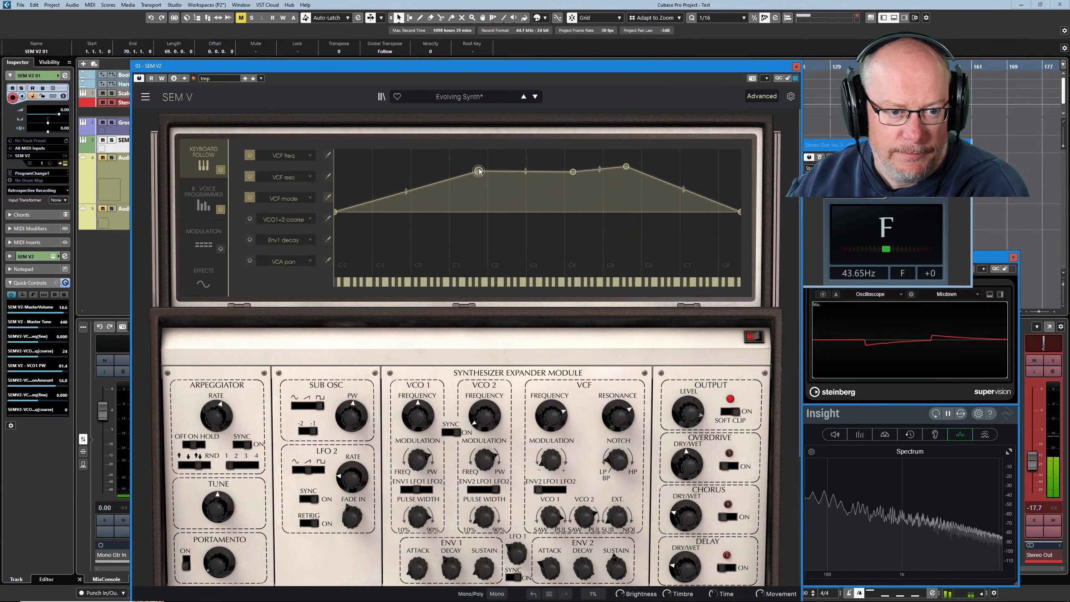
click(220, 170)
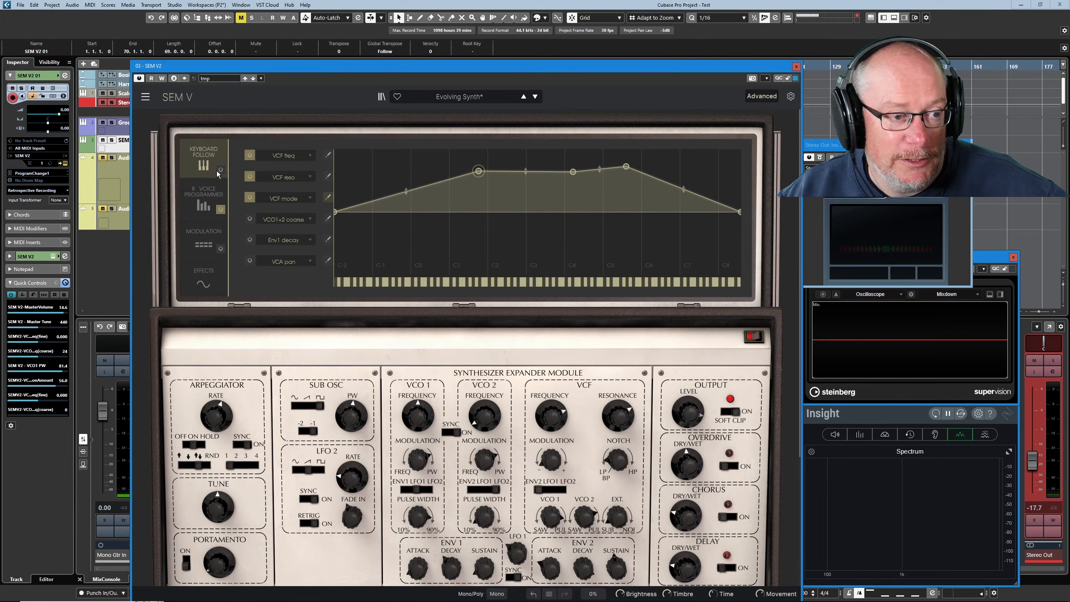
- Inspect the 8 Voice Programmer patterns for VCF freq and VCF reso, and turn the programmer off
click(207, 196)
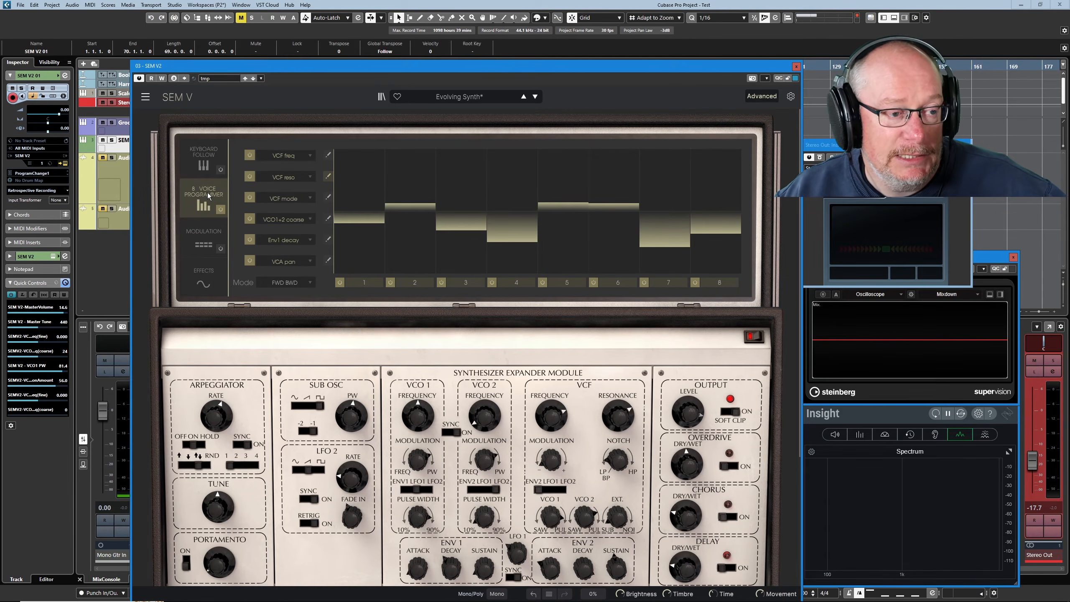
click(330, 155)
click(331, 176)
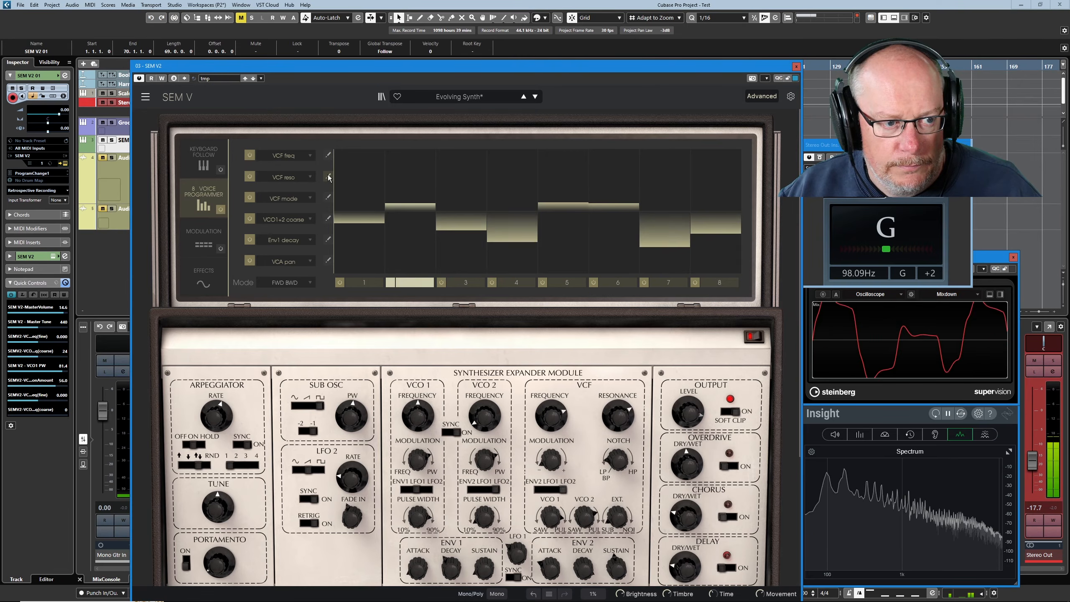
click(329, 156)
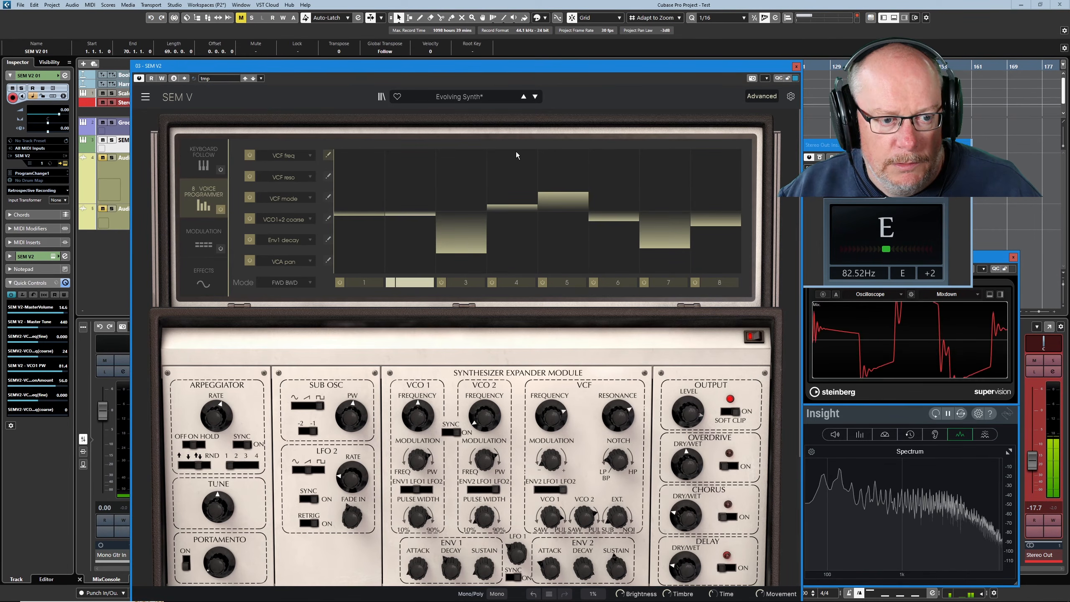
mouse_move(540, 413)
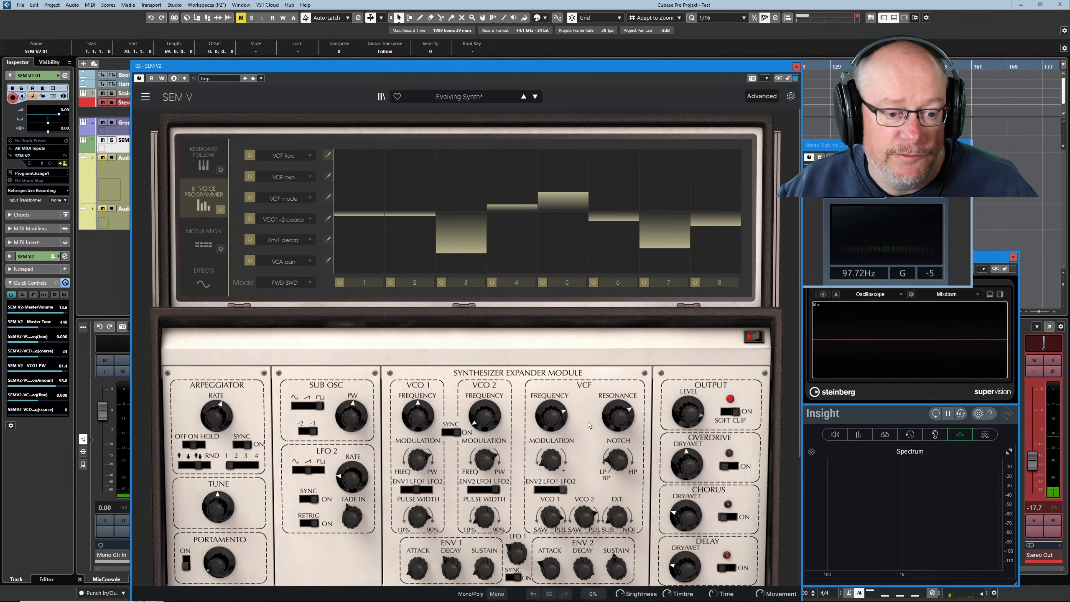
mouse_move(388, 235)
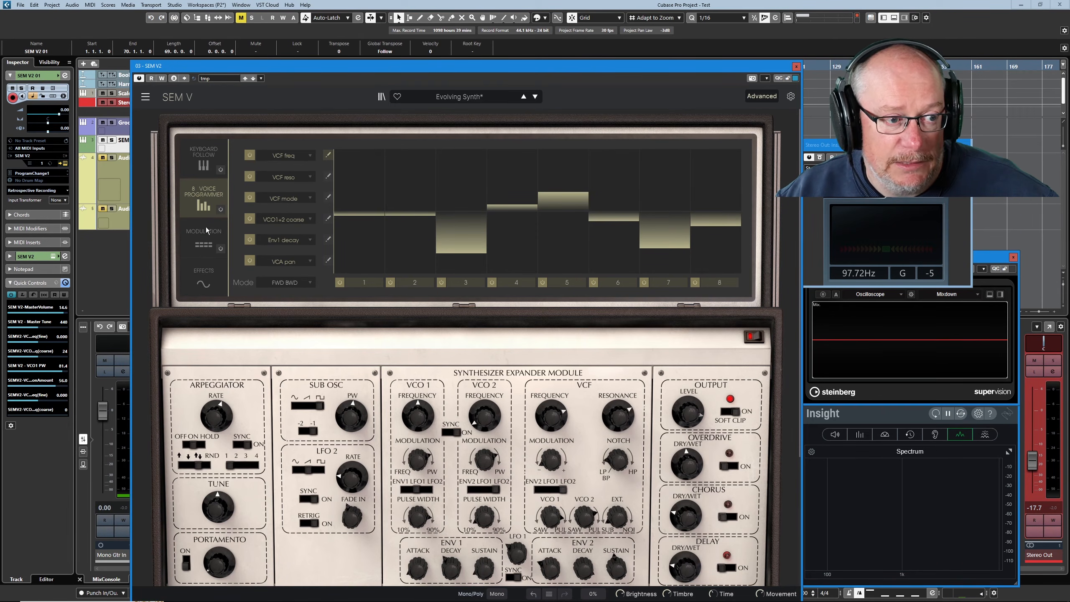
- Close the synth's advanced section and audition the patch, lowering the Stereo Out fader to about -31.8 dB
click(763, 96)
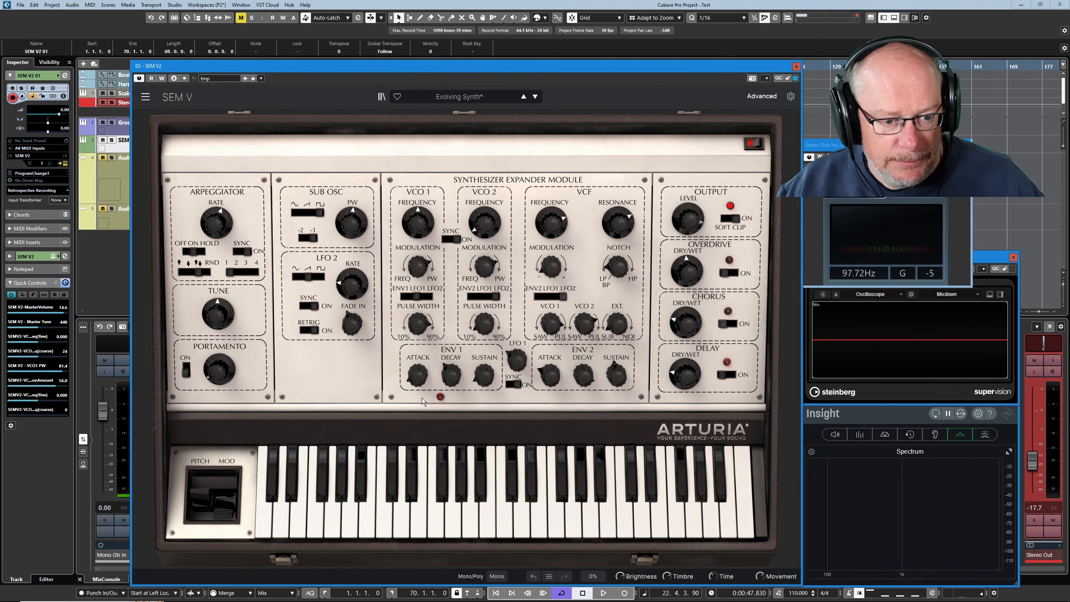
key(space)
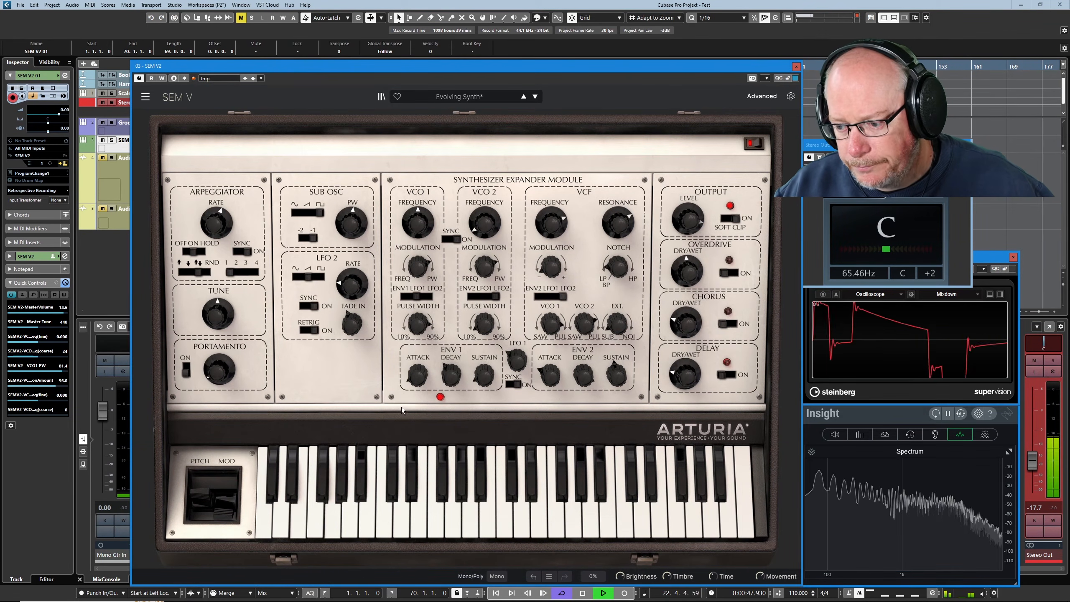
click(1031, 464)
drag(1031, 464, 1031, 480)
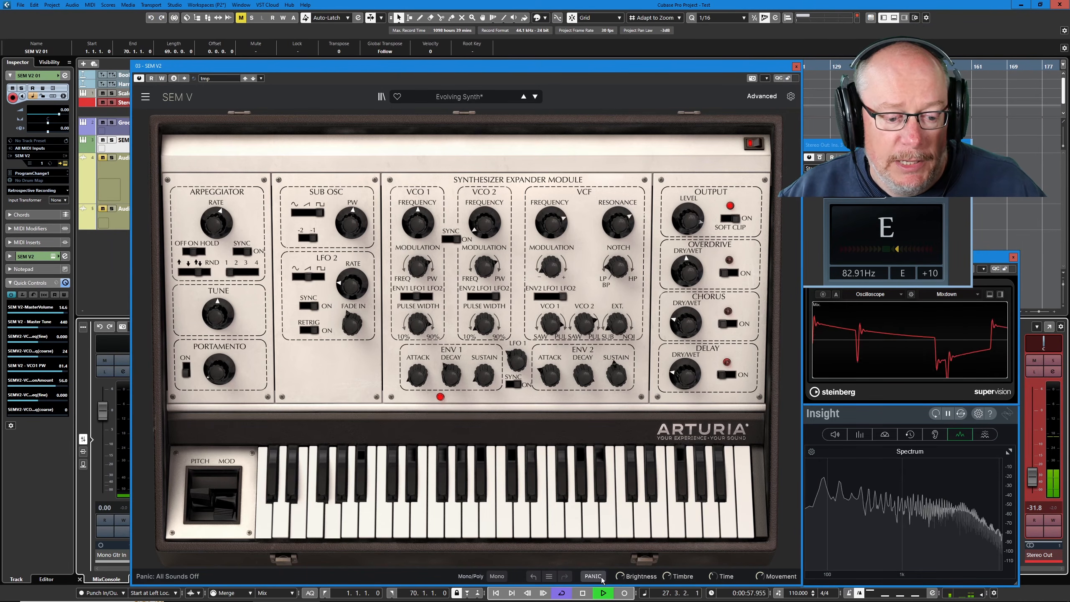
key(space)
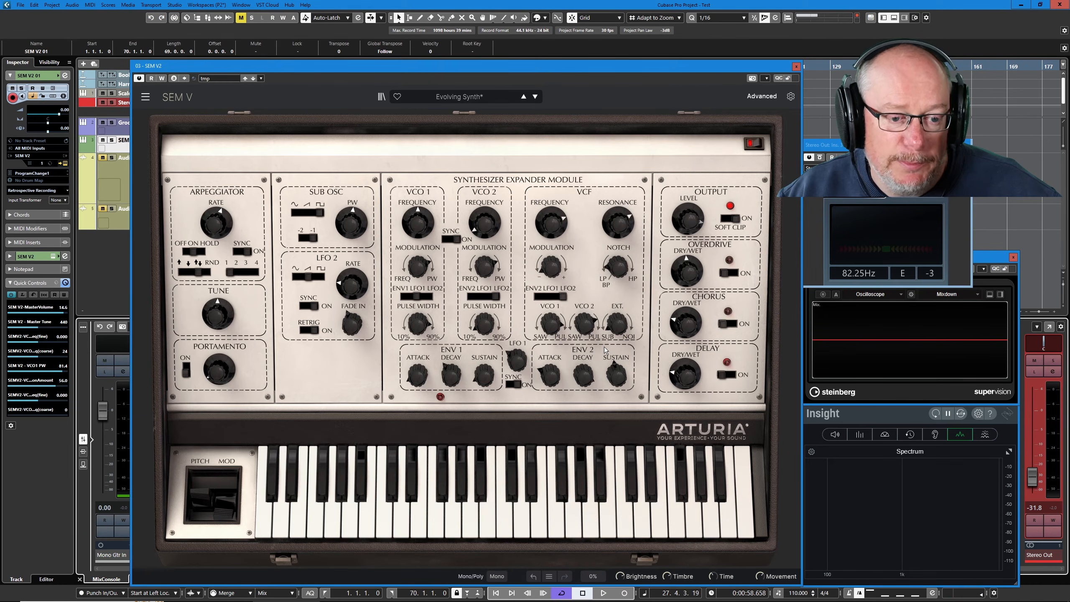
- Reset the VCO 2 mix knob to its centre position and raise Stereo Out to about -19.0 dB during playback
double_click(582, 326)
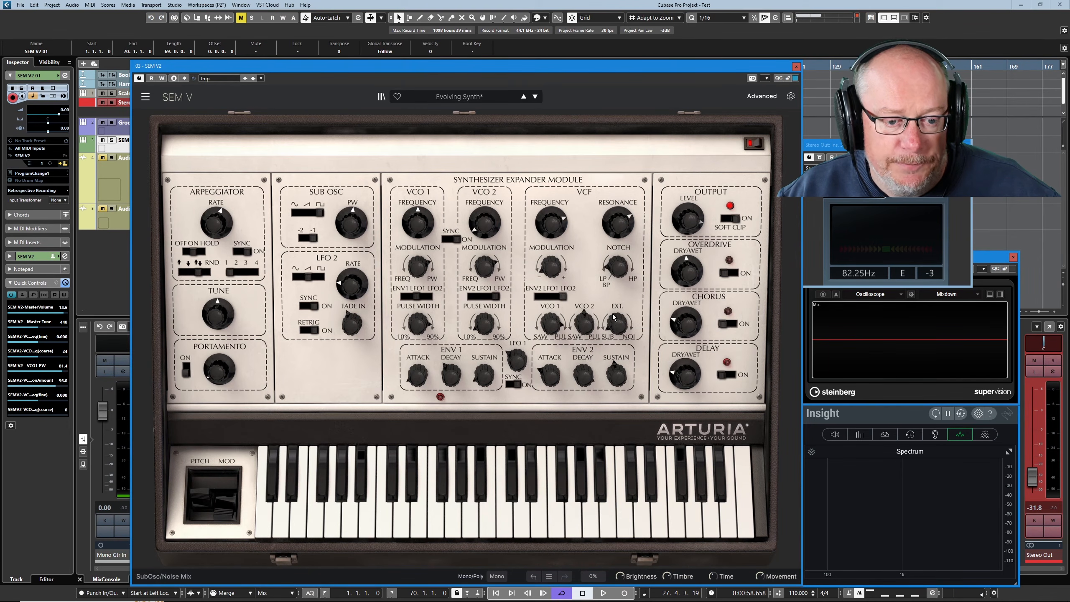
mouse_move(621, 328)
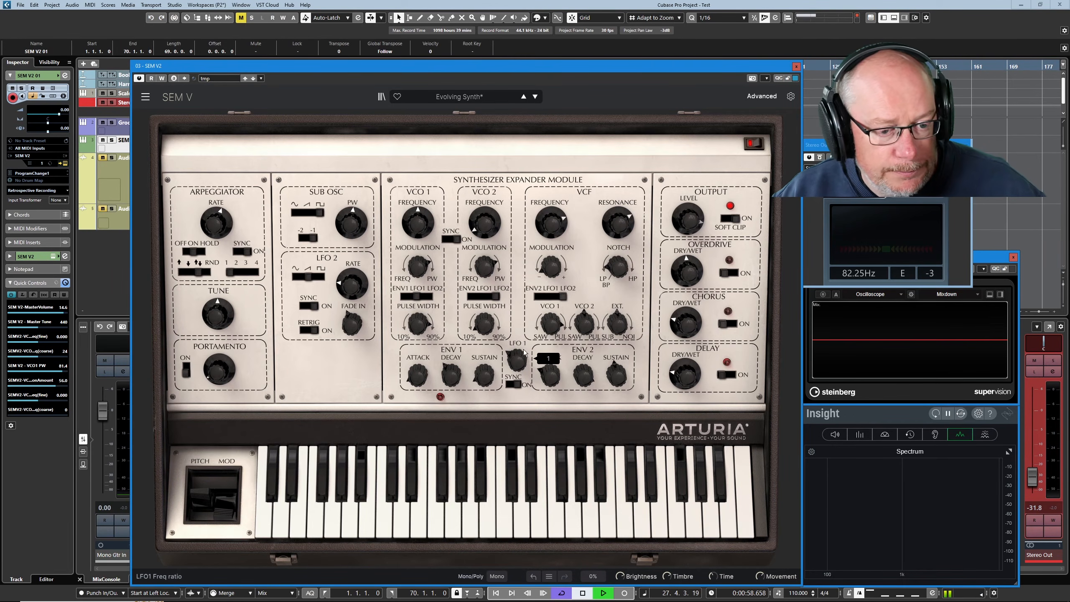
drag(1031, 473, 1032, 464)
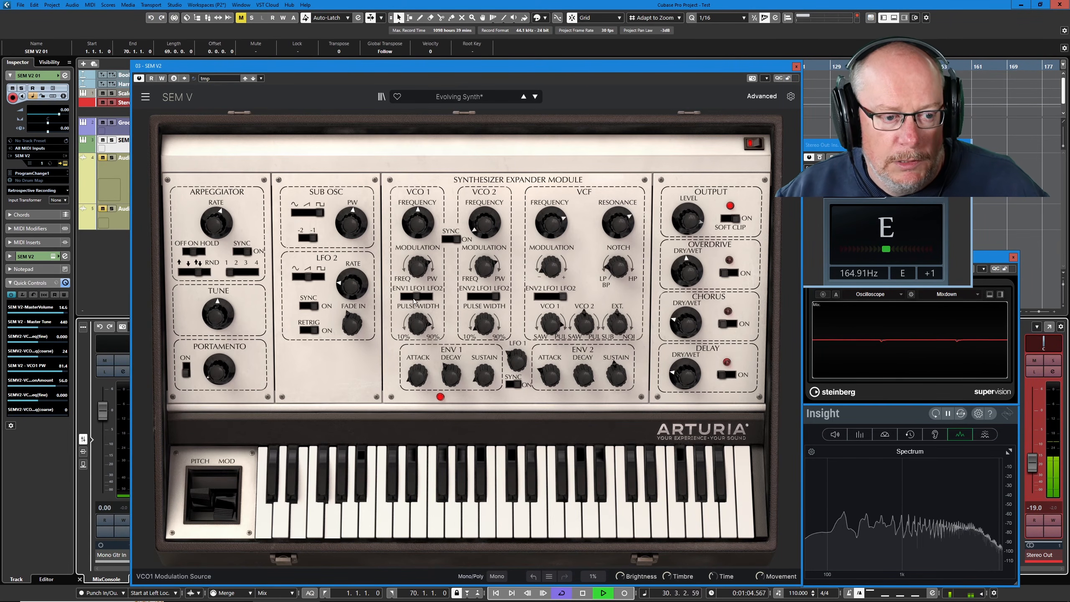
- Audition VCO 1 on its own during playback, nudging the LFO 1 rate slightly upwards
key(space)
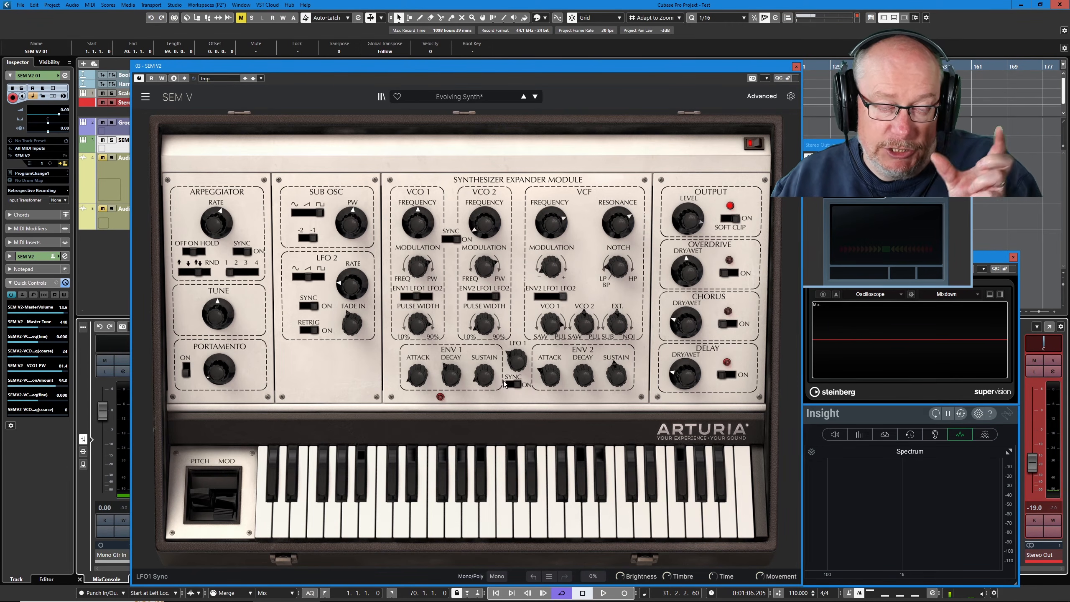
key(space)
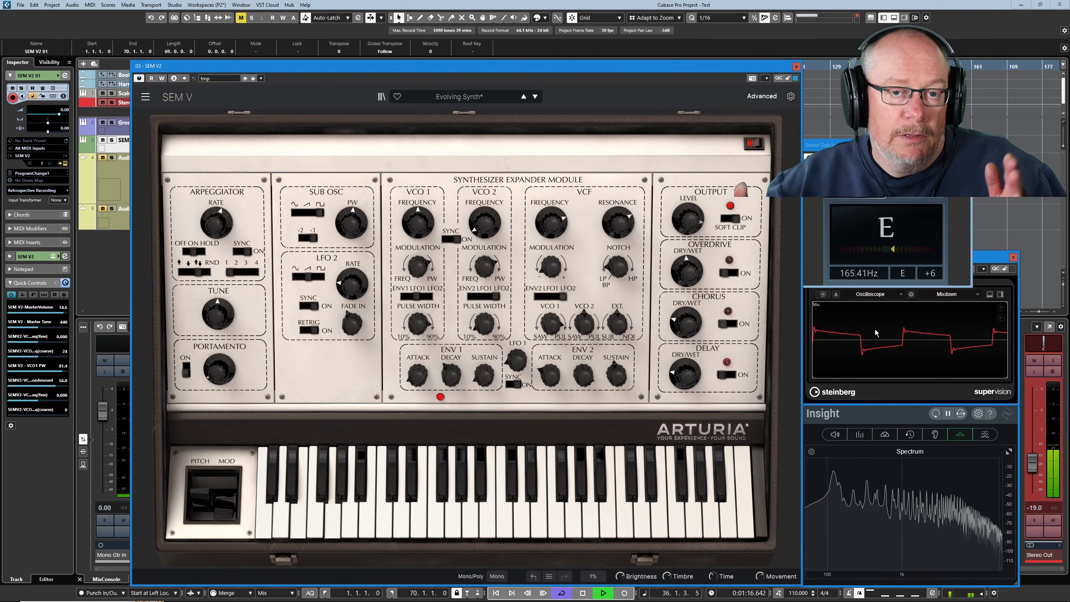
drag(510, 358, 510, 348)
key(space)
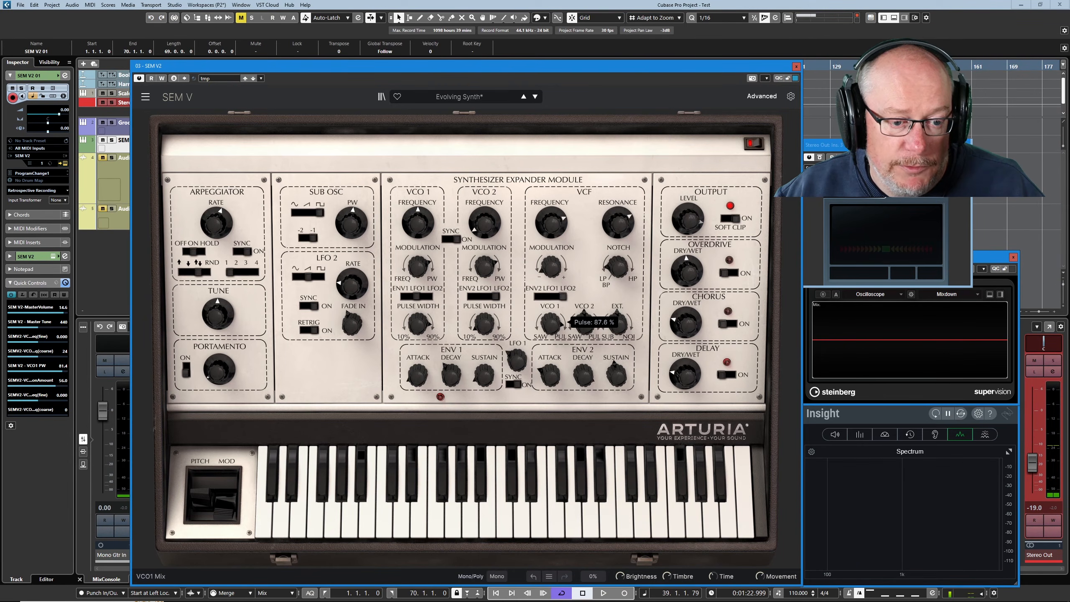
- Centre the VCO 1 mix knob, set the VCO 2 mix to pulse 72.0 %, and audition VCO 2 alone
double_click(556, 330)
drag(585, 330, 586, 328)
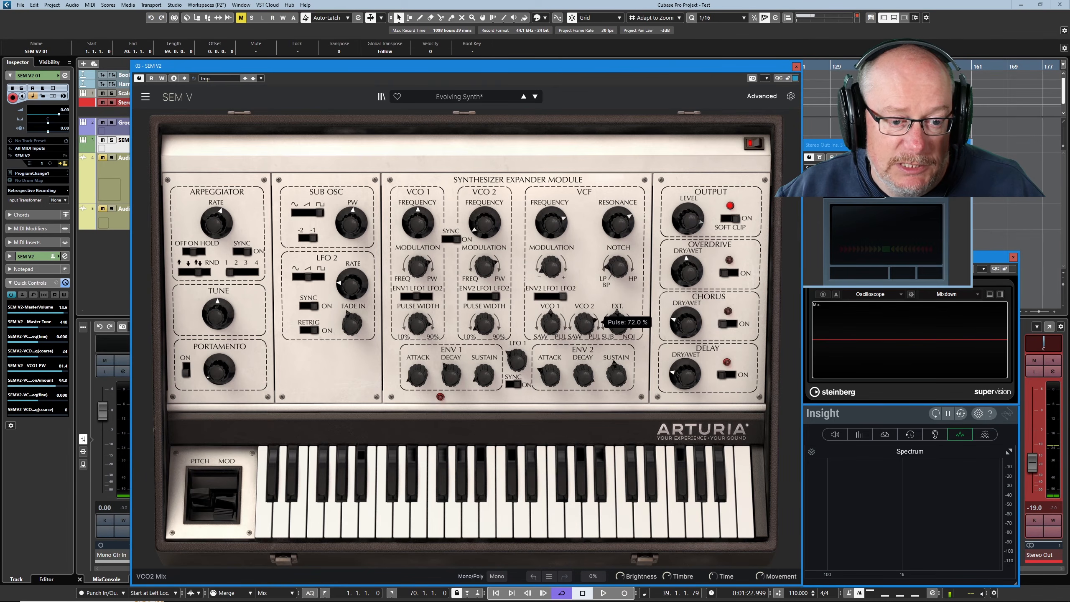
key(space)
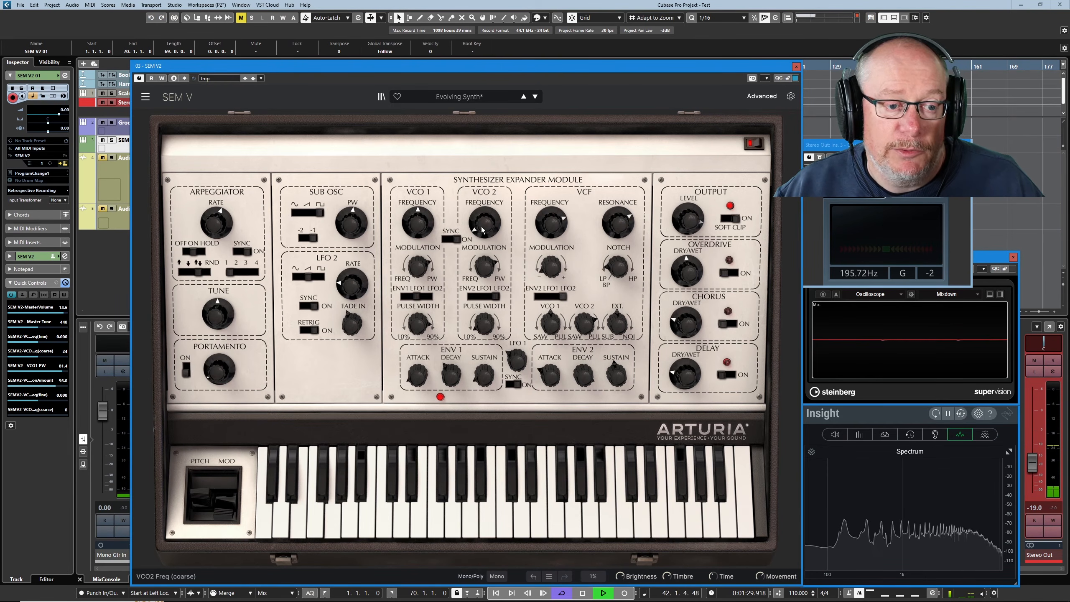
mouse_move(486, 225)
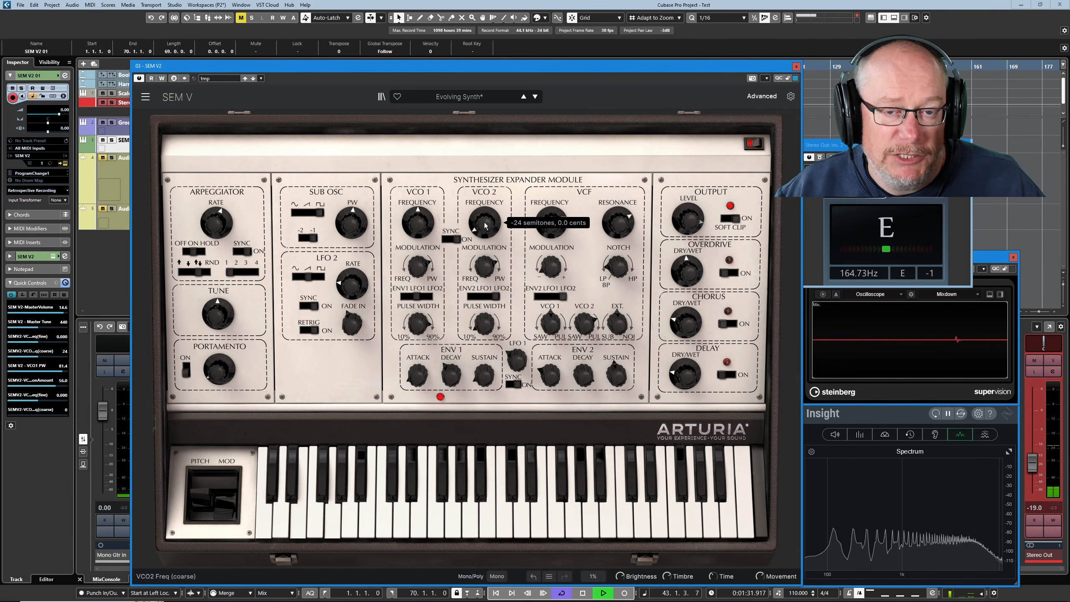
key(space)
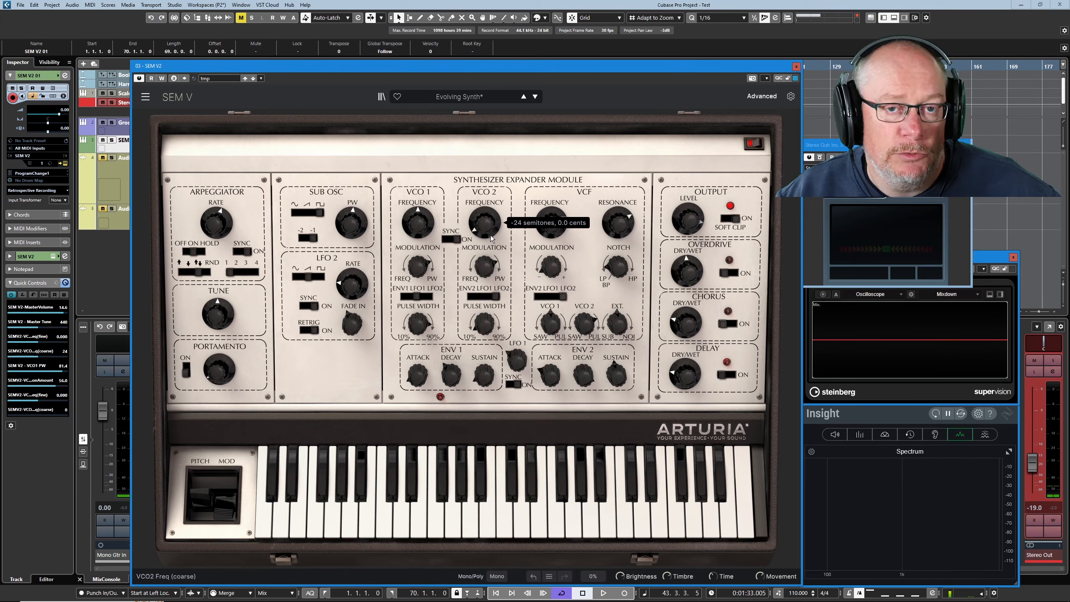
- Reset the VCO 2 frequency to its default during playback for comparison, and return it to -24 semitones
key(space)
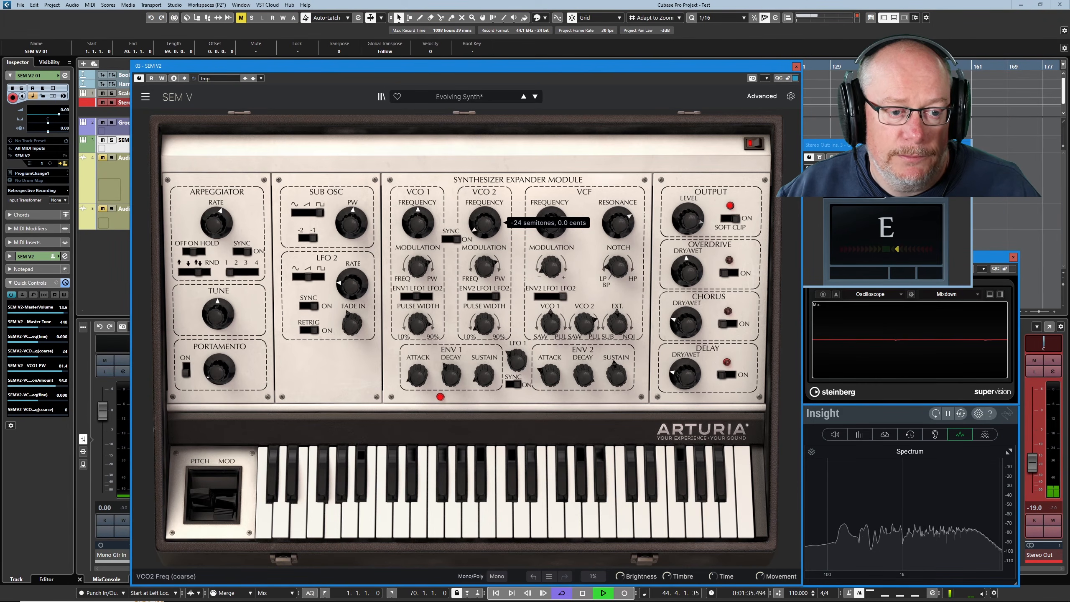
double_click(485, 222)
mouse_move(580, 329)
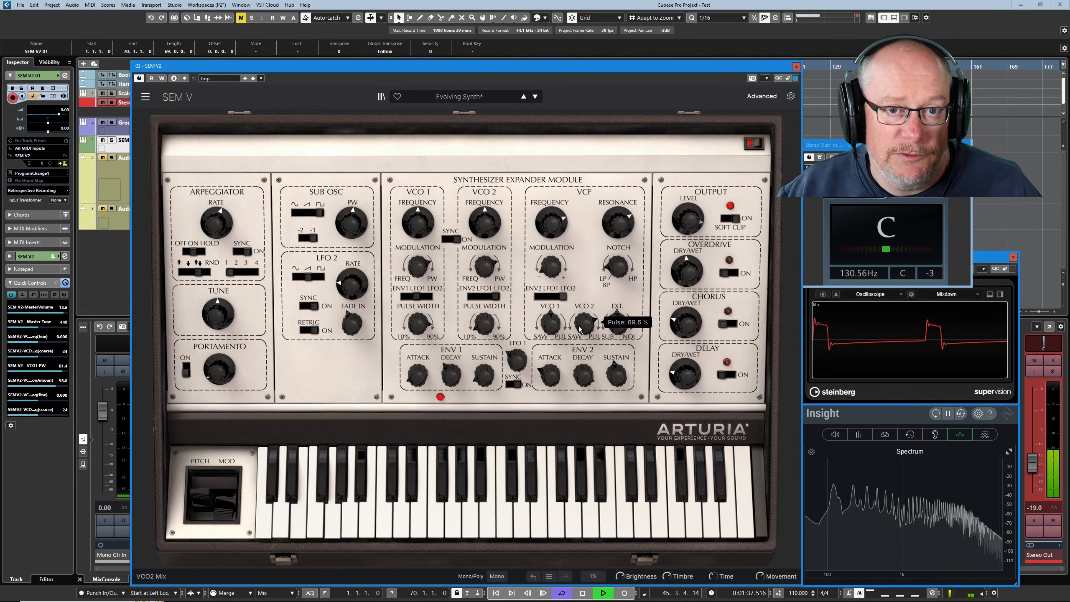
drag(485, 222, 485, 269)
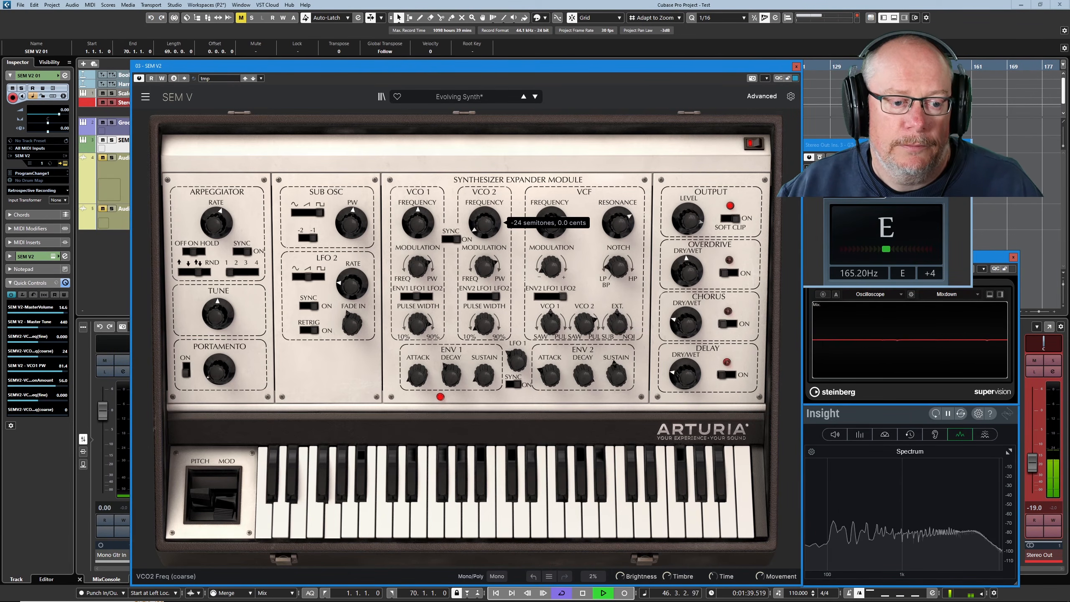
key(space)
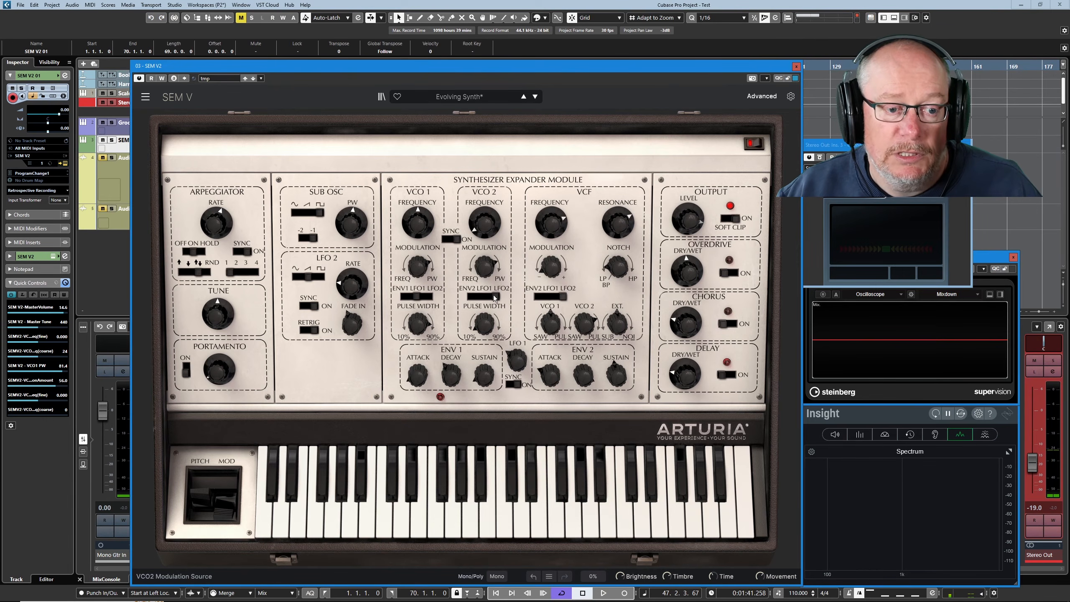
- Audition VCO 2 while trying different settings for its frequency, the LFO 2 rate and its PWM amount, ending at PWM 72.0 %
mouse_move(417, 230)
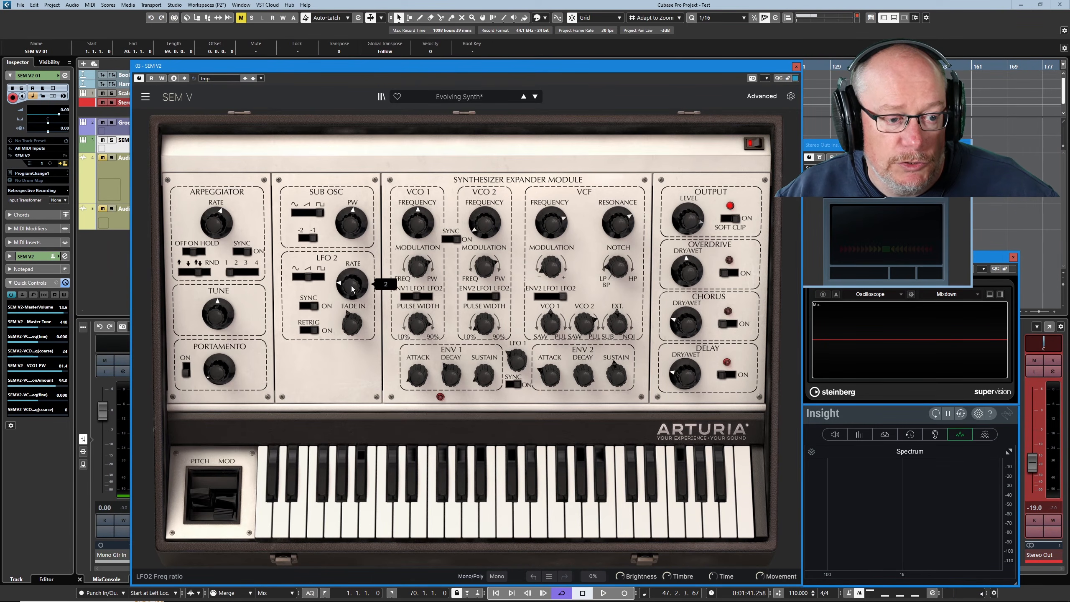
key(space)
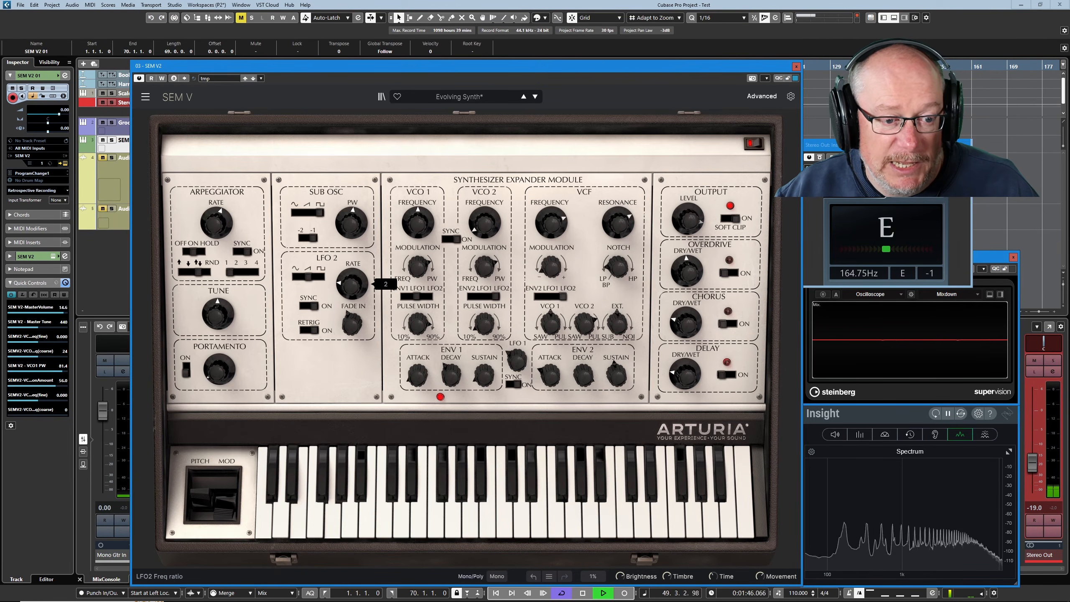
drag(485, 223, 485, 170)
drag(353, 284, 353, 260)
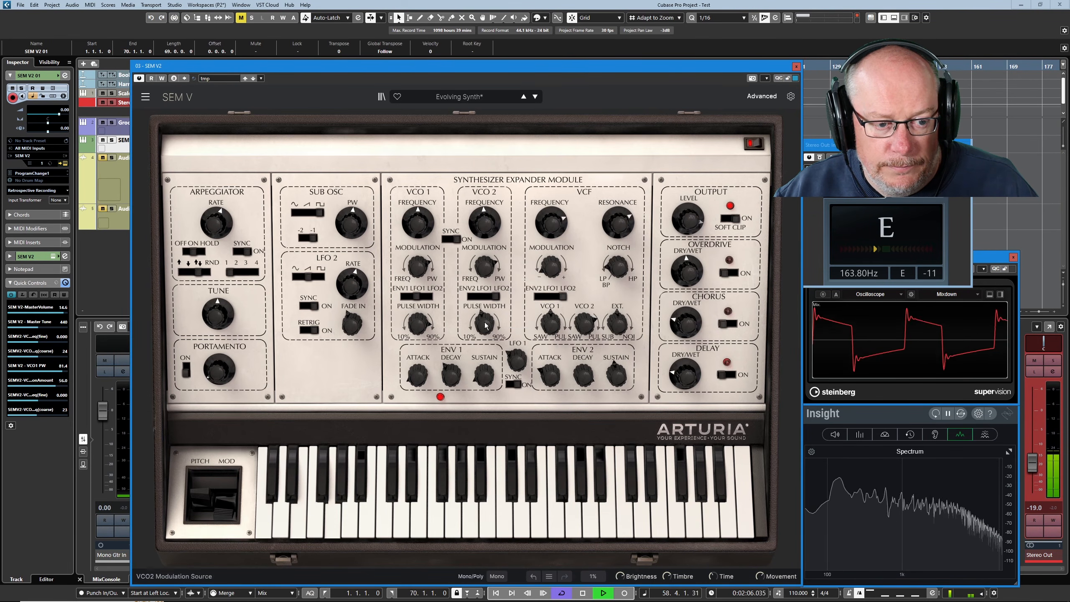
drag(485, 266, 484, 279)
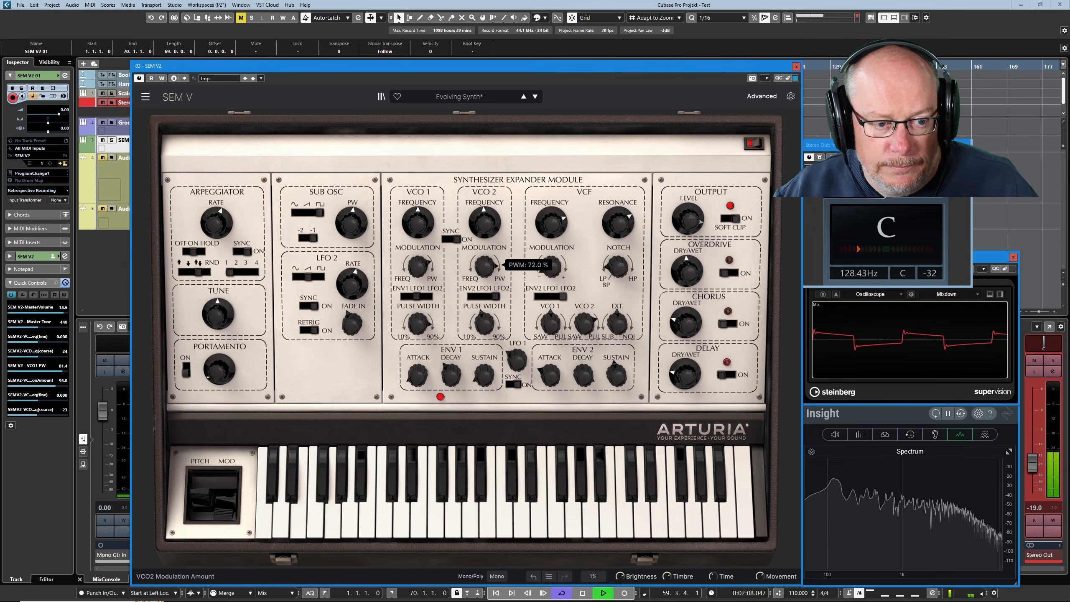
key(space)
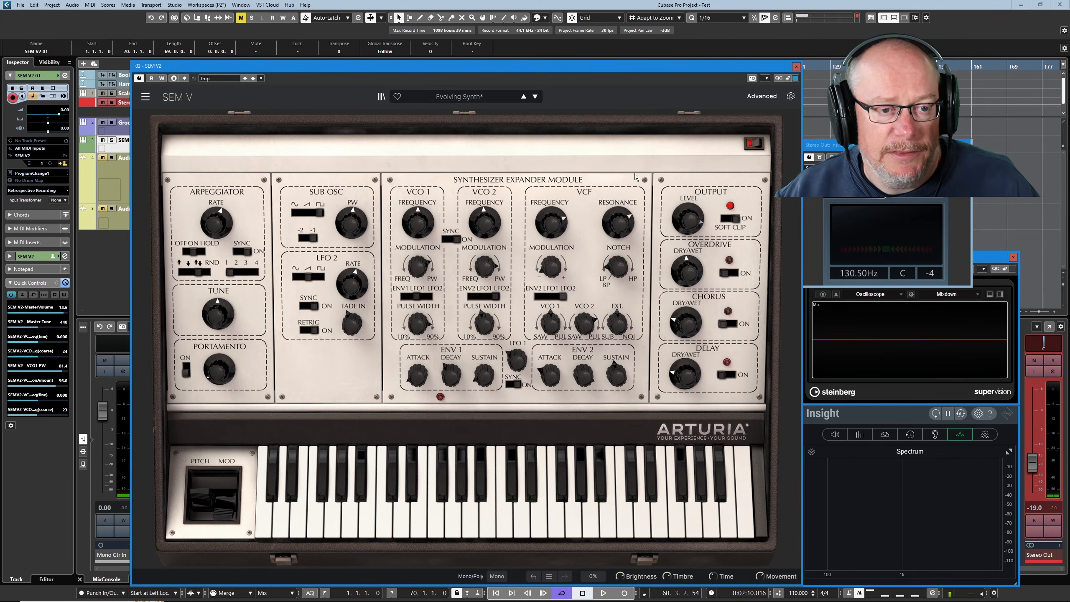
- Reload the Evolving Synth preset and switch off its overdrive, chorus, delay, Keyboard Follow, 8 Voice Programmer and Modulation
click(524, 97)
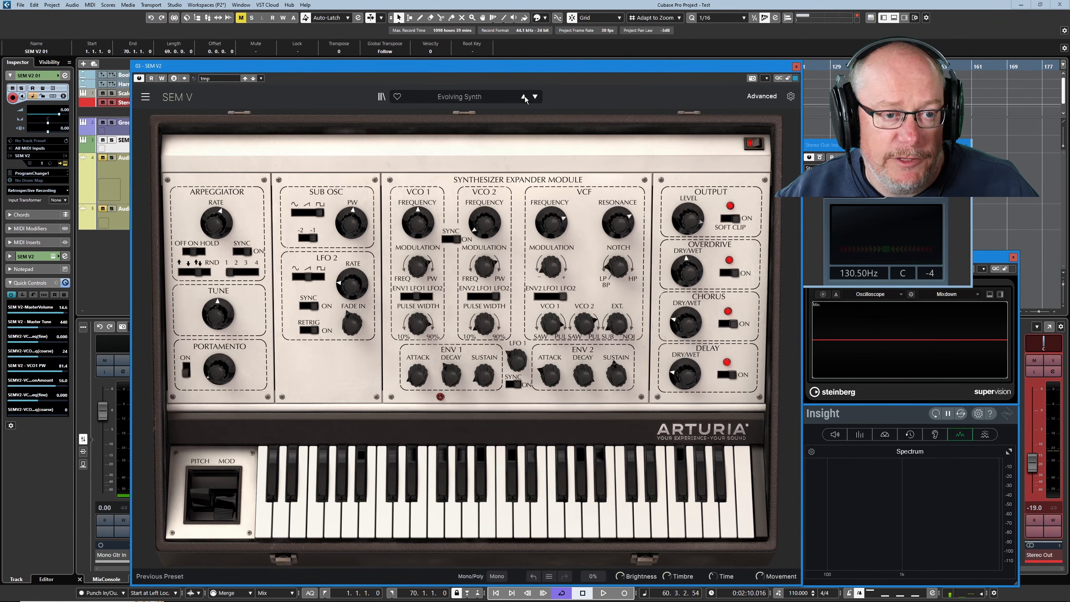
click(725, 374)
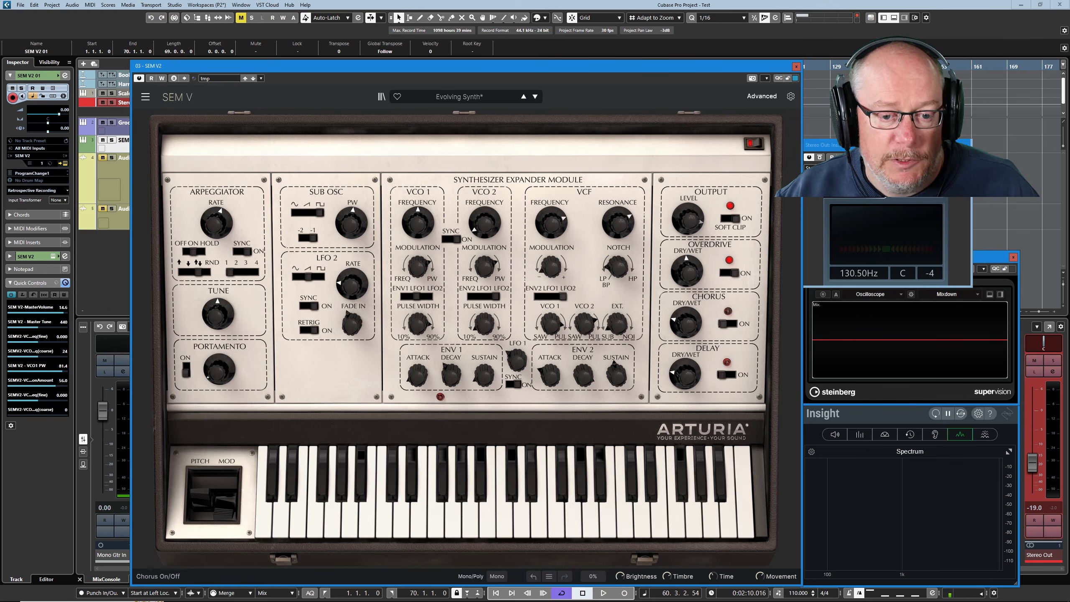
click(762, 96)
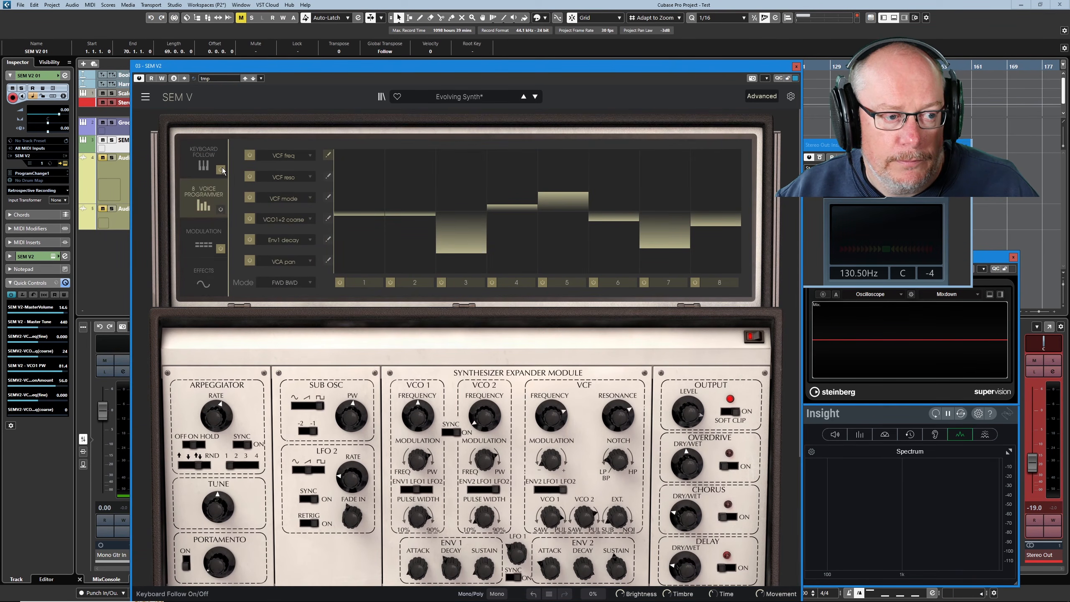
click(753, 97)
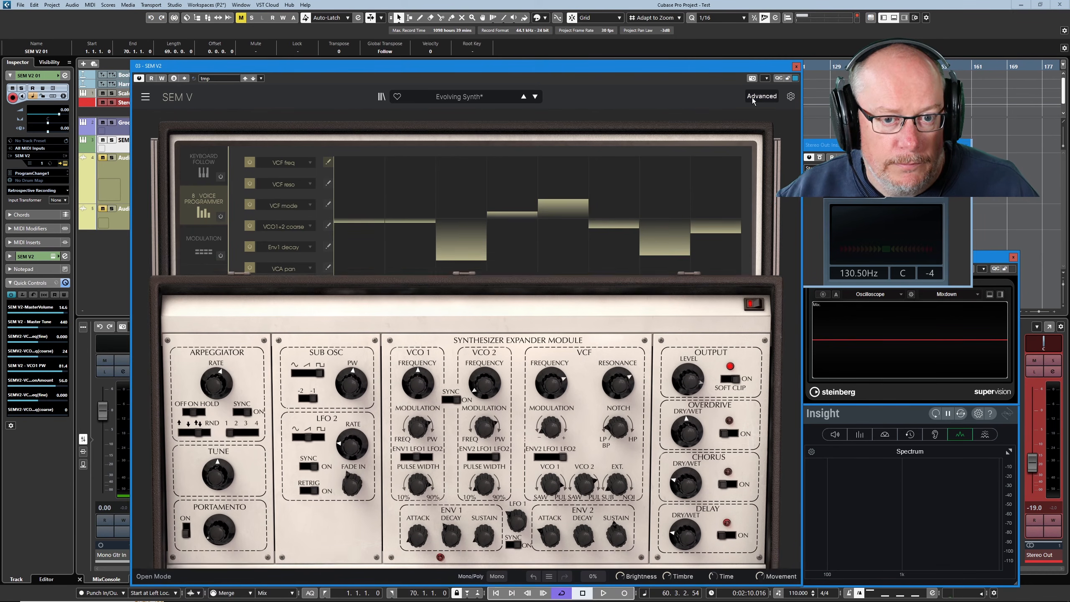
- Centre the VCO 1 and EXT. mix knobs and audition VCO 2 alone
double_click(551, 323)
double_click(617, 324)
key(space)
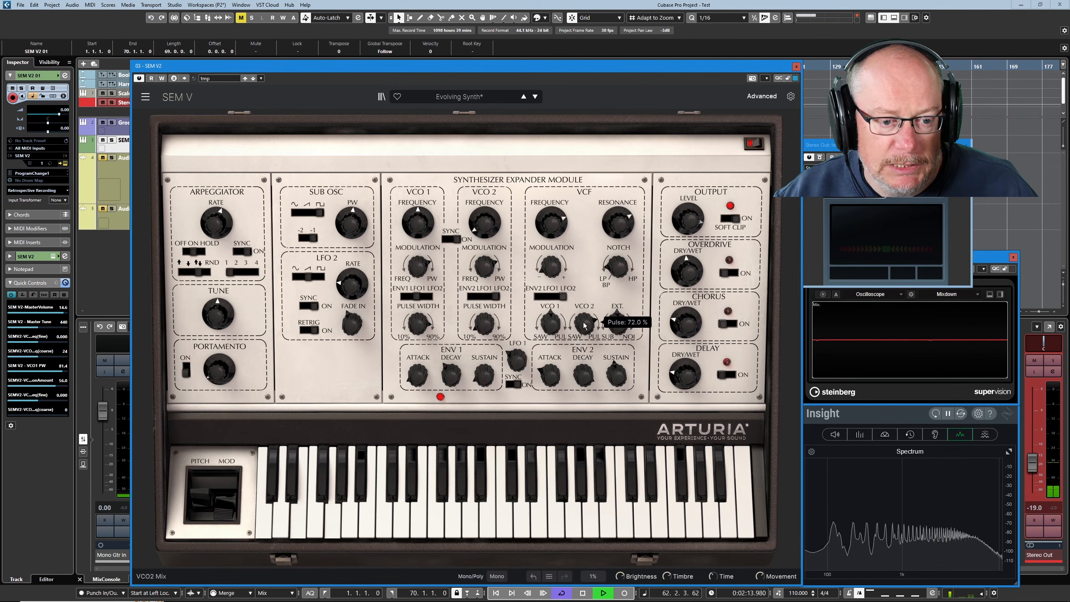
key(space)
- Isolate the sub oscillator by turning the EXT. mix knob towards SUB with the VCO 2 mix centred, and audition it
drag(618, 323, 618, 364)
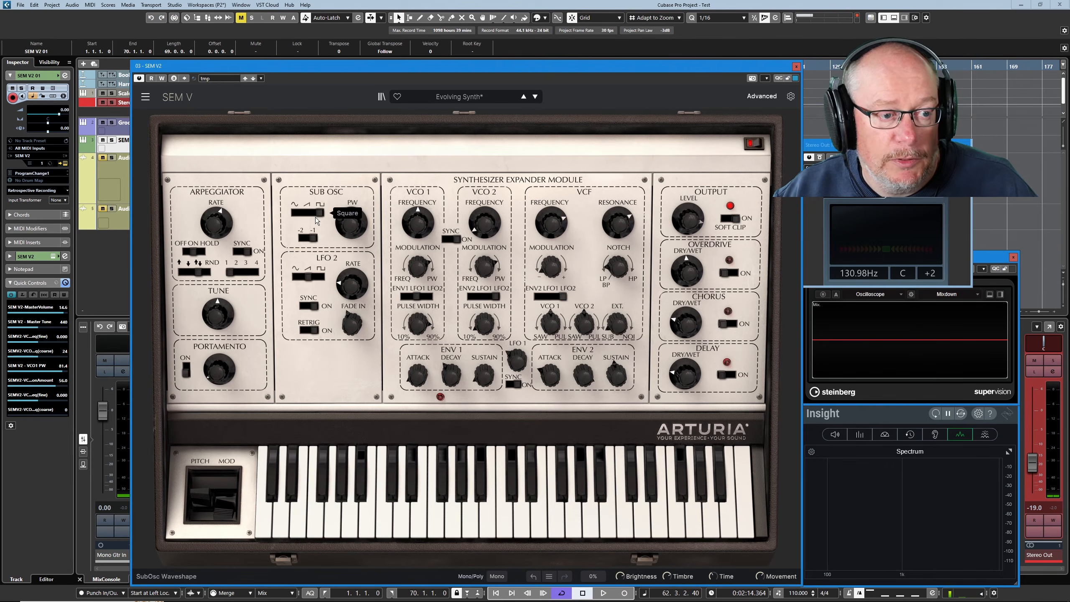
key(space)
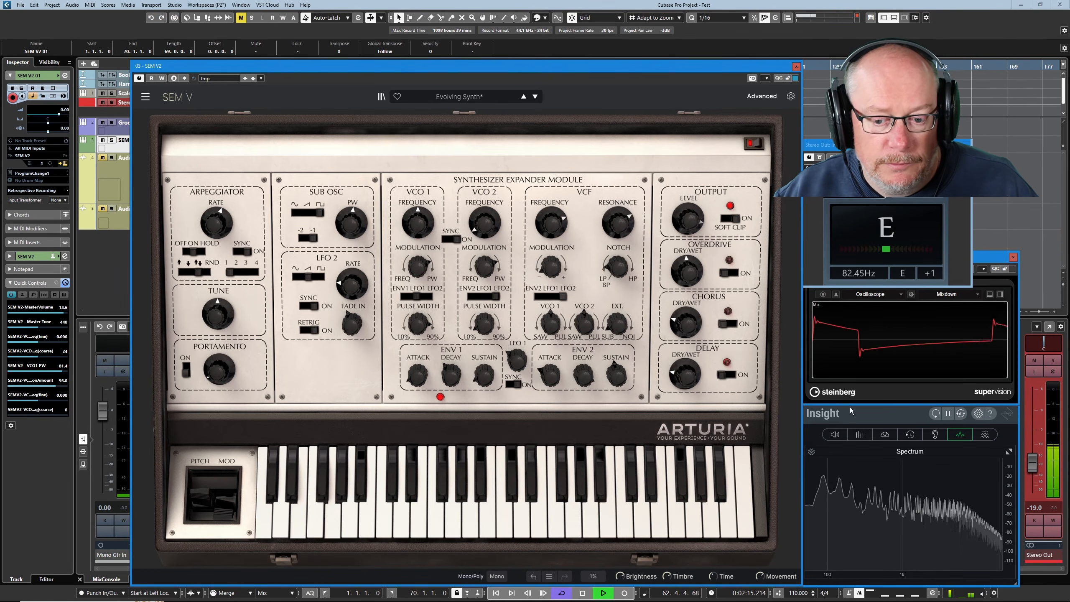
key(space)
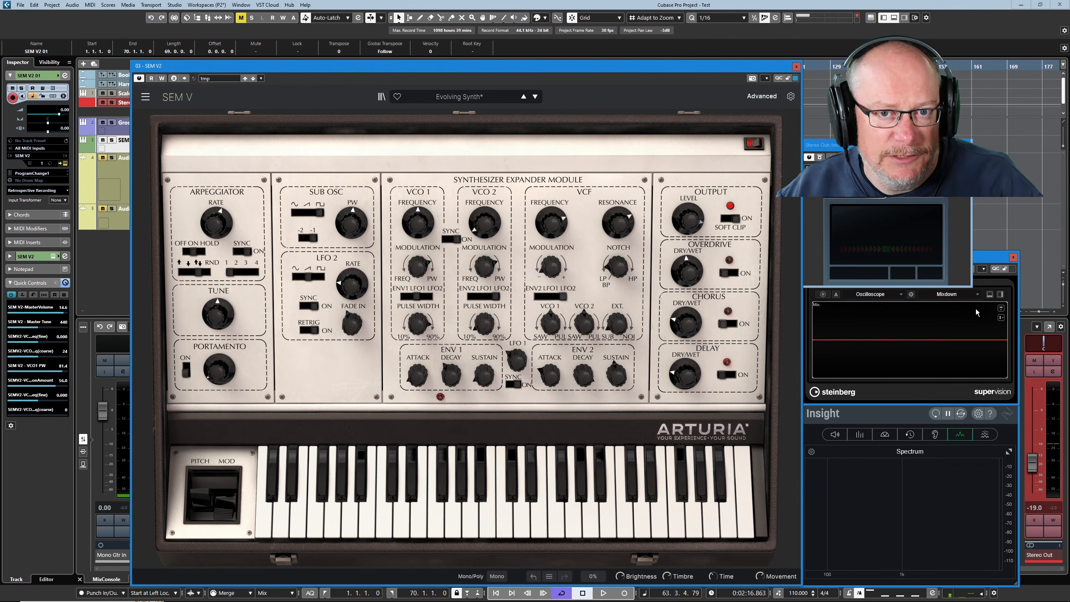
key(space)
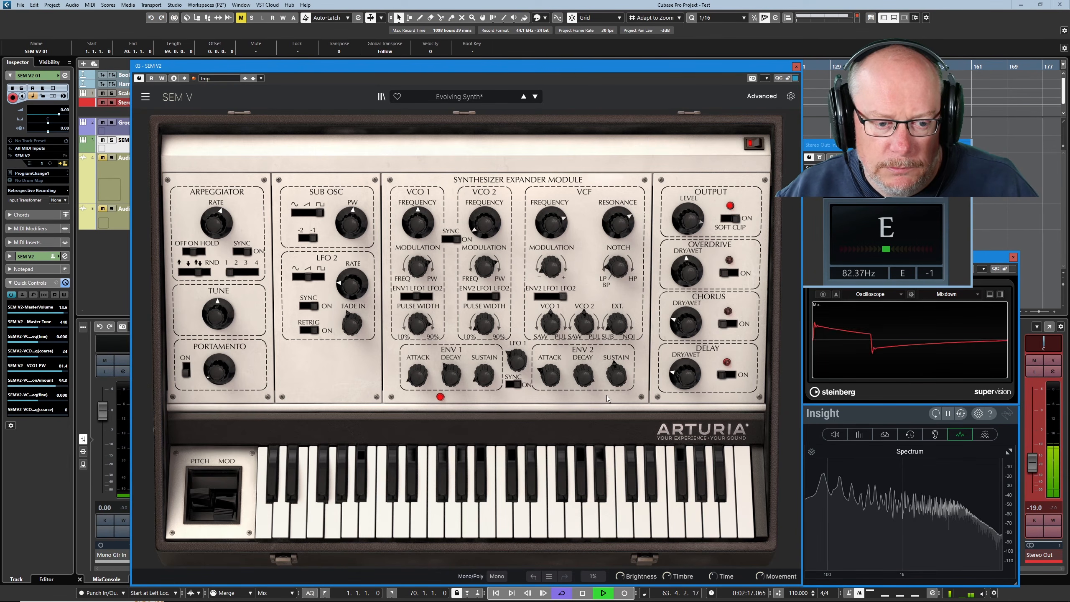
- Bring VCO 1 and VCO 2 back in on the pulse side of their mix knobs and audition them with the sub oscillator
drag(550, 323, 556, 304)
key(space)
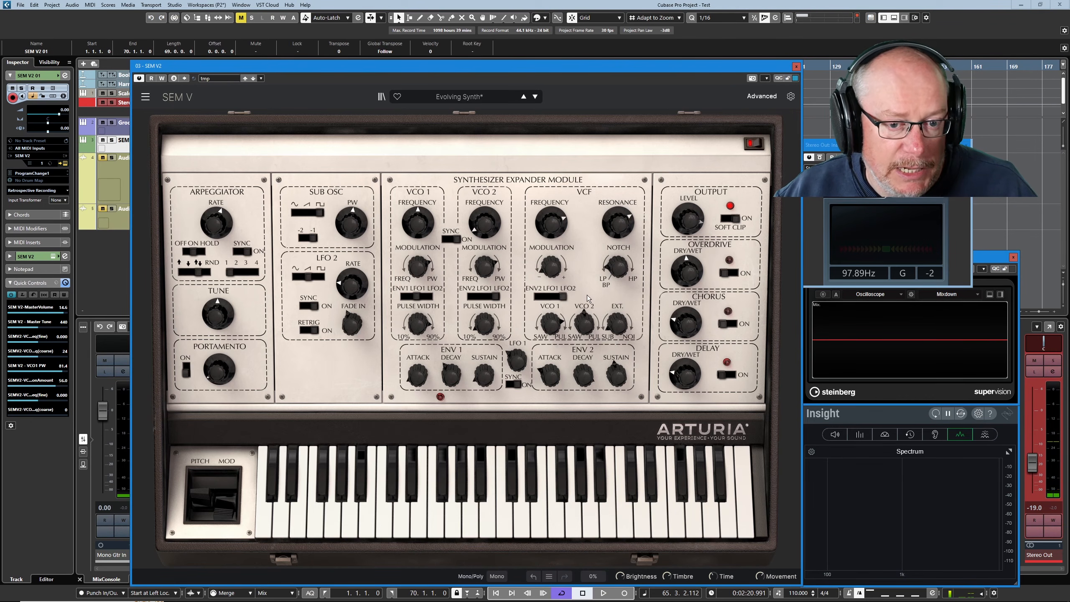
key(space)
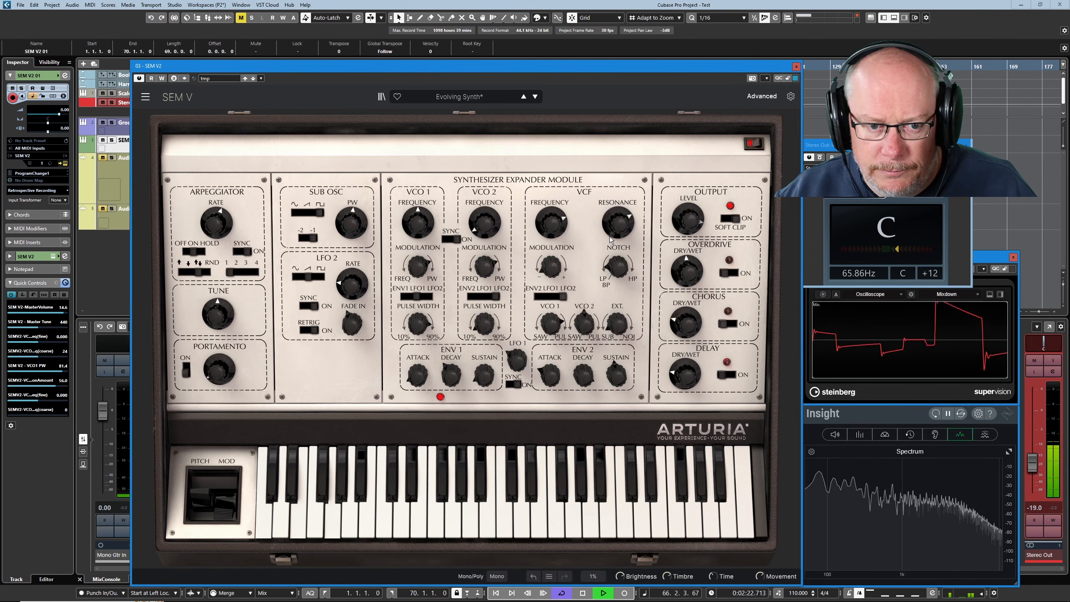
drag(585, 324, 585, 299)
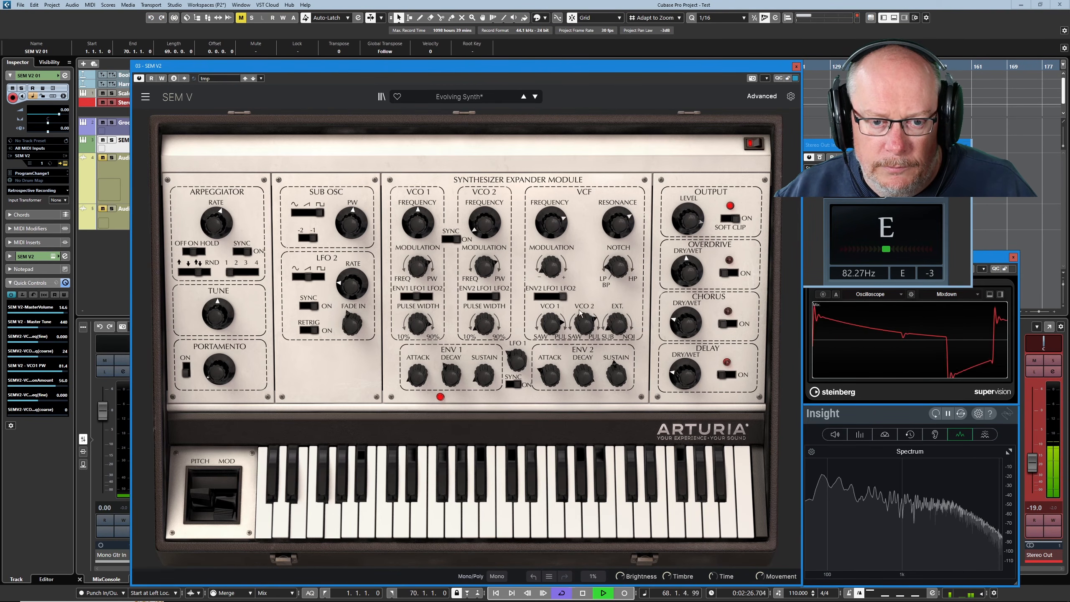
key(space)
- Switch the Modulation matrix back on in the advanced section and raise Stereo Out to -17.4 dB
click(762, 96)
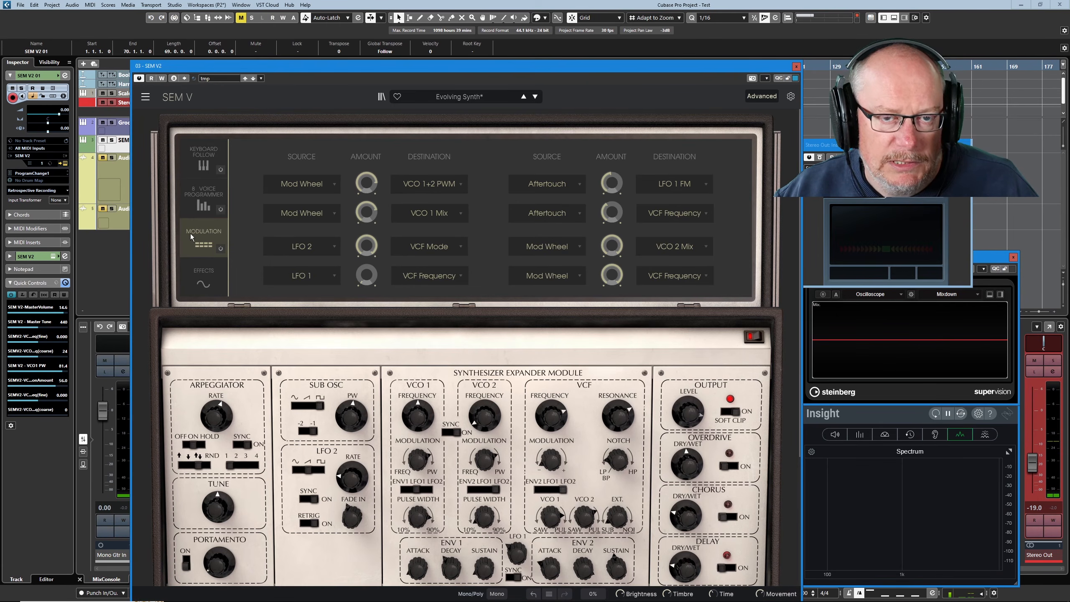
click(222, 249)
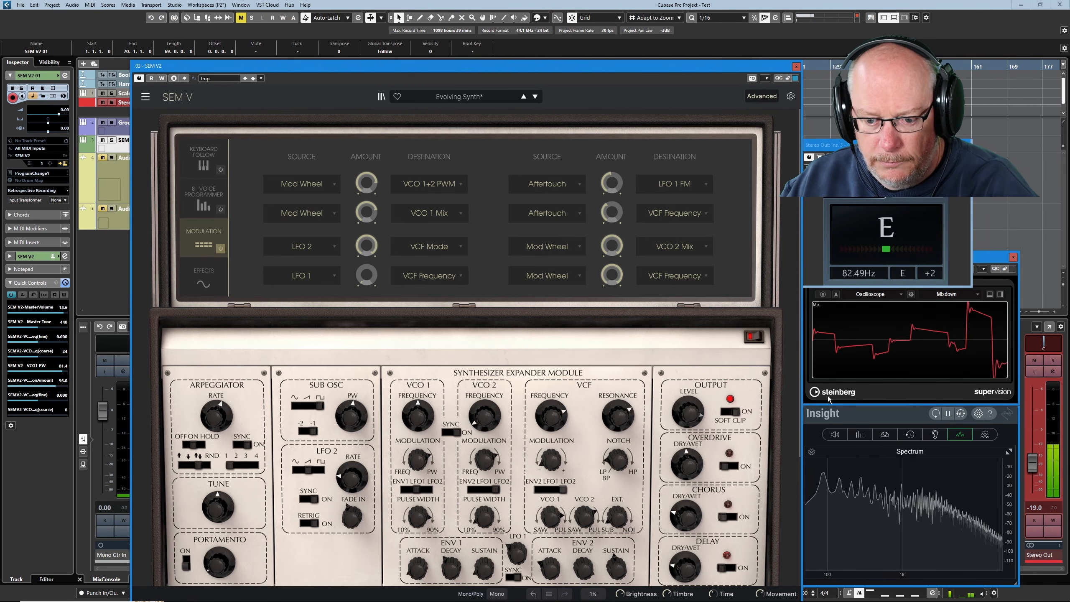
drag(1037, 465, 1037, 462)
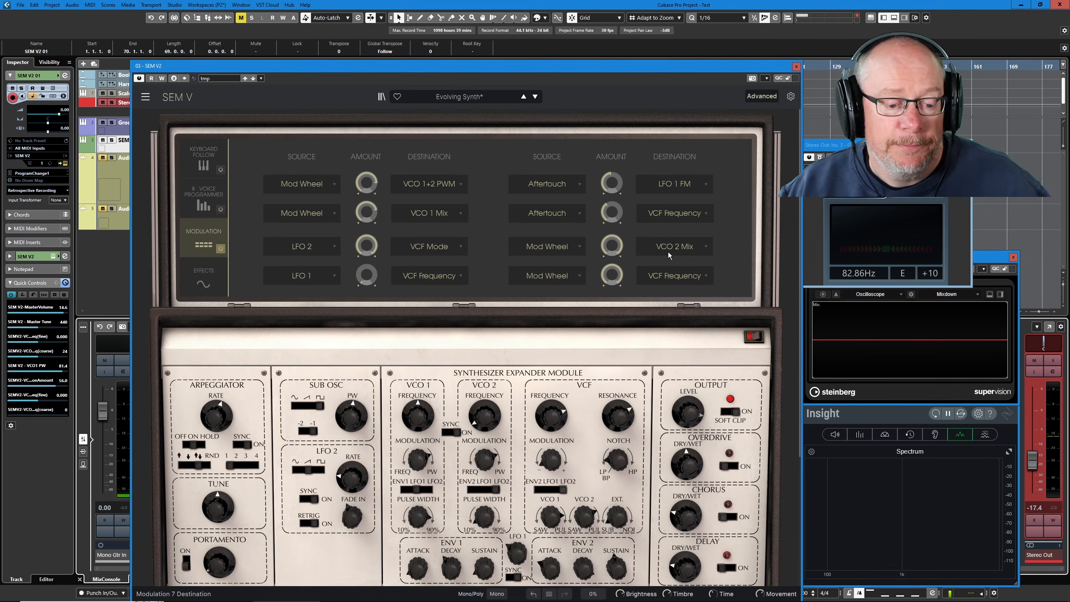
- Examine the Mod Wheel amount routed to VCO 1 Mix and set the VCO 1 mix to pulse 77.8 %
mouse_move(559, 529)
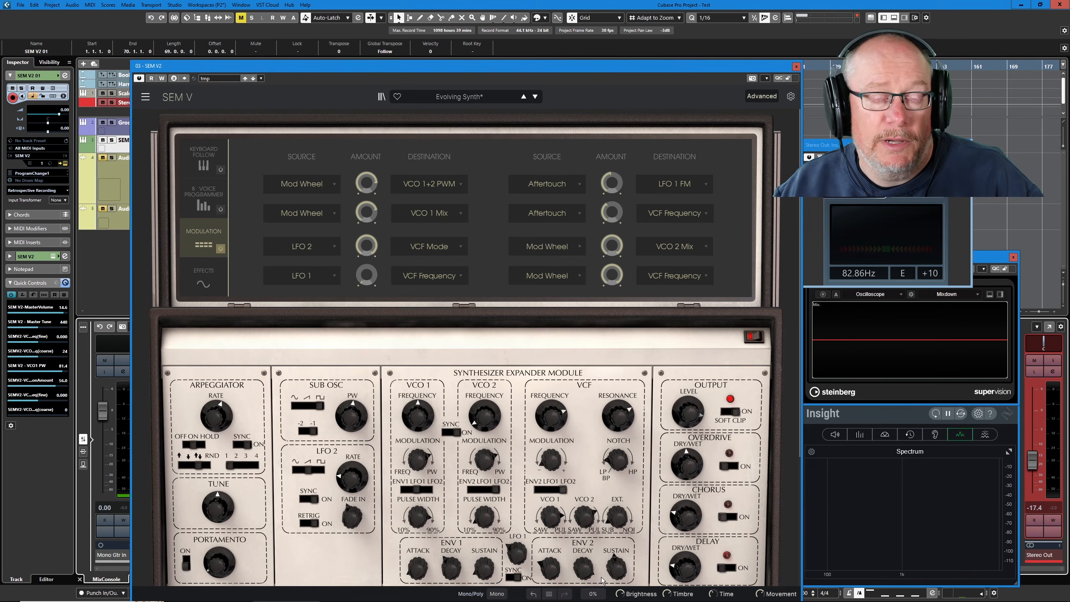
mouse_move(368, 214)
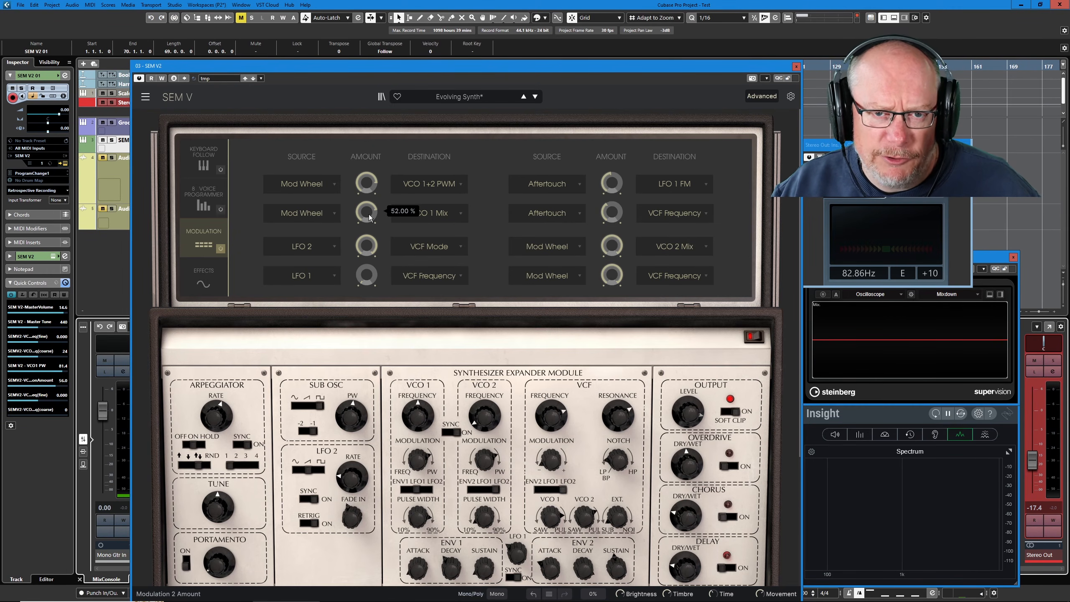
mouse_move(553, 527)
mouse_down()
mouse_move(553, 510)
mouse_move(553, 532)
mouse_up()
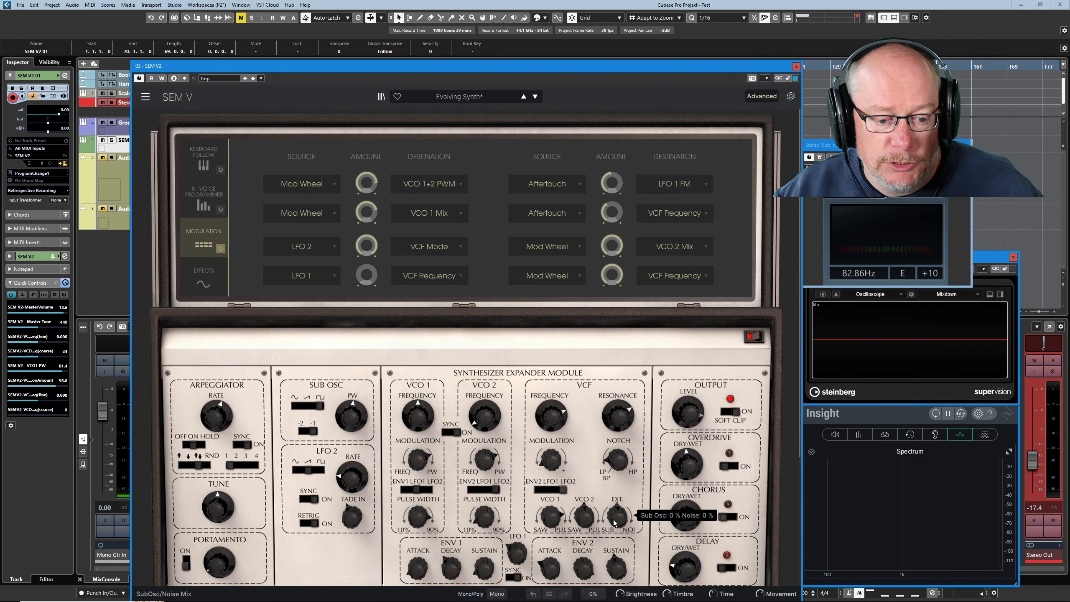
mouse_move(554, 519)
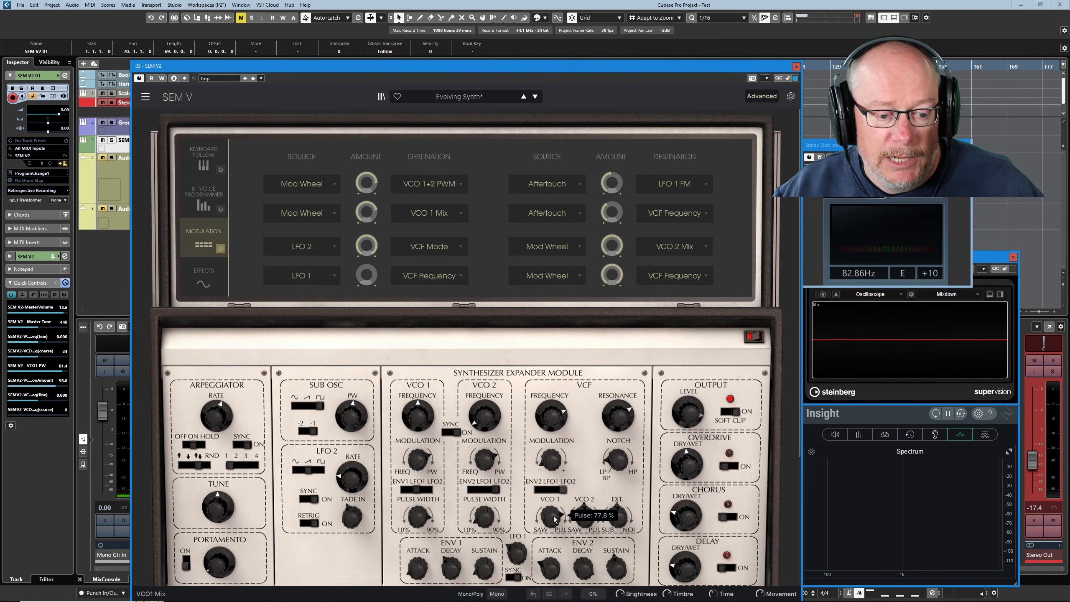
- Adjust the VCO 1 mix slightly and examine the Mod Wheel to VCO 1 Mix and LFO 2 to VCF Mode routings while auditioning
drag(554, 519, 551, 527)
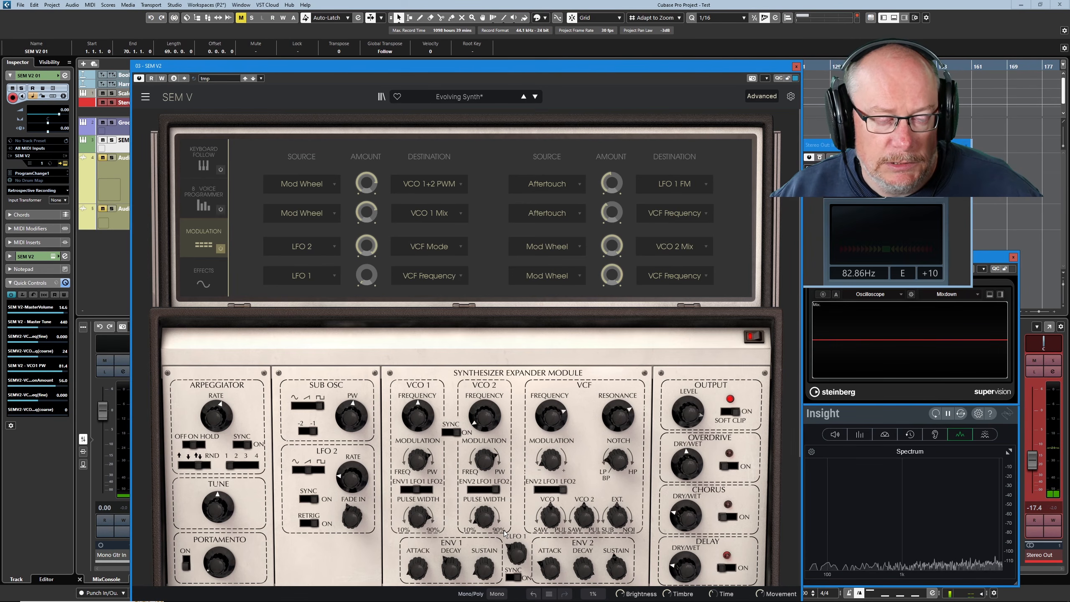
mouse_move(544, 522)
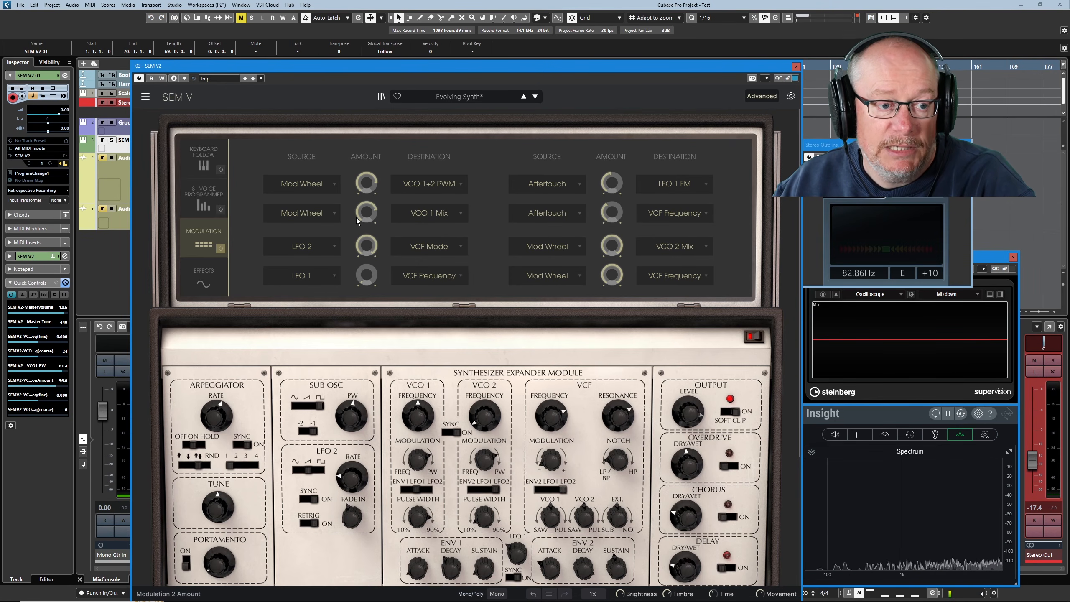
mouse_move(364, 218)
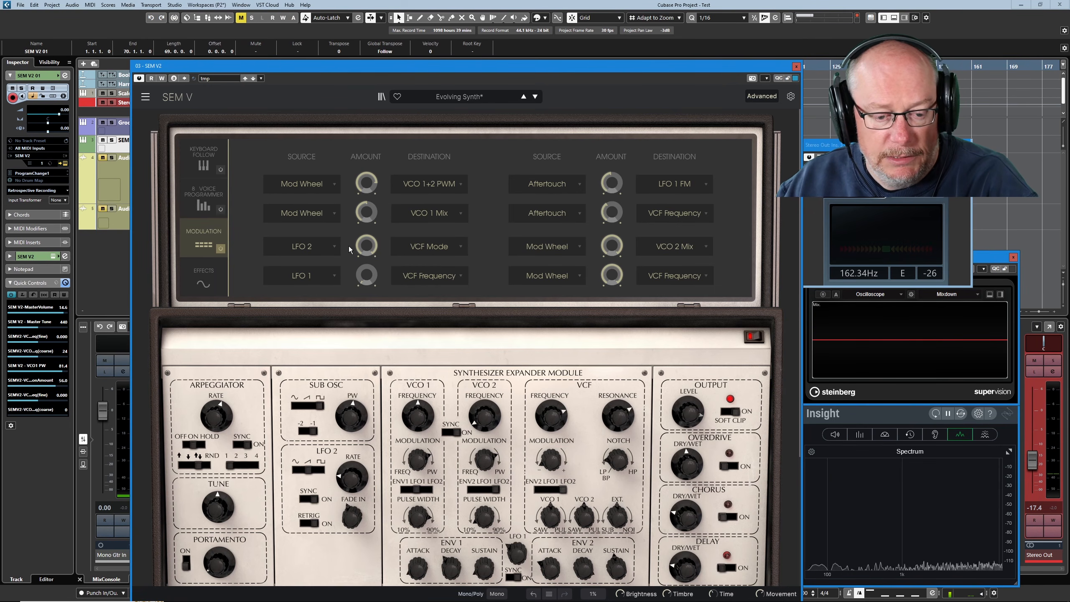
mouse_move(358, 248)
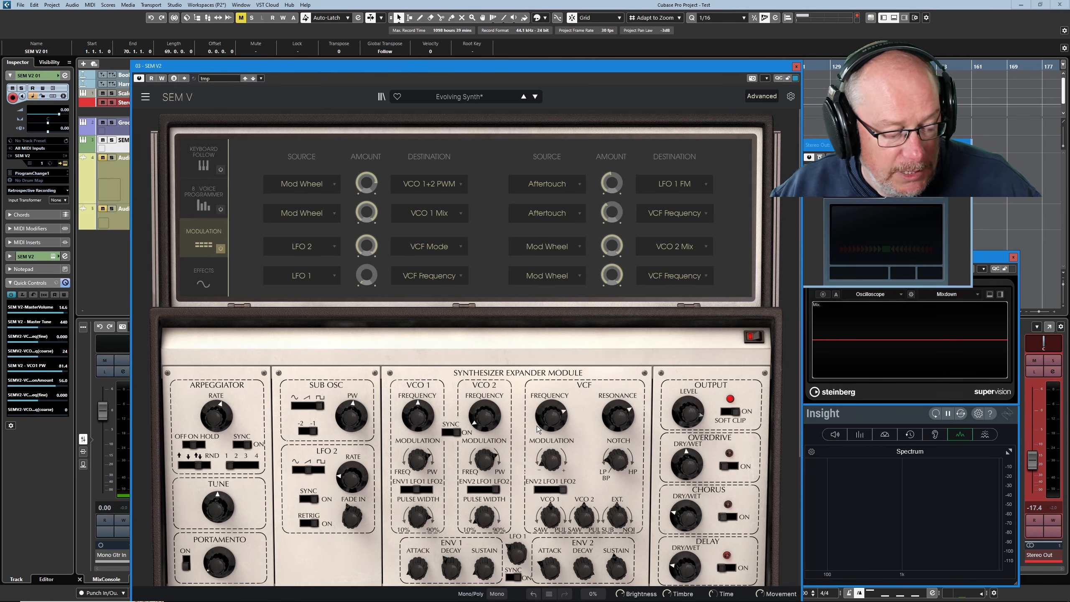
- Examine the VCF controls and oscillator mix, and try turning down the VCF frequency while auditioning the sound
mouse_move(551, 410)
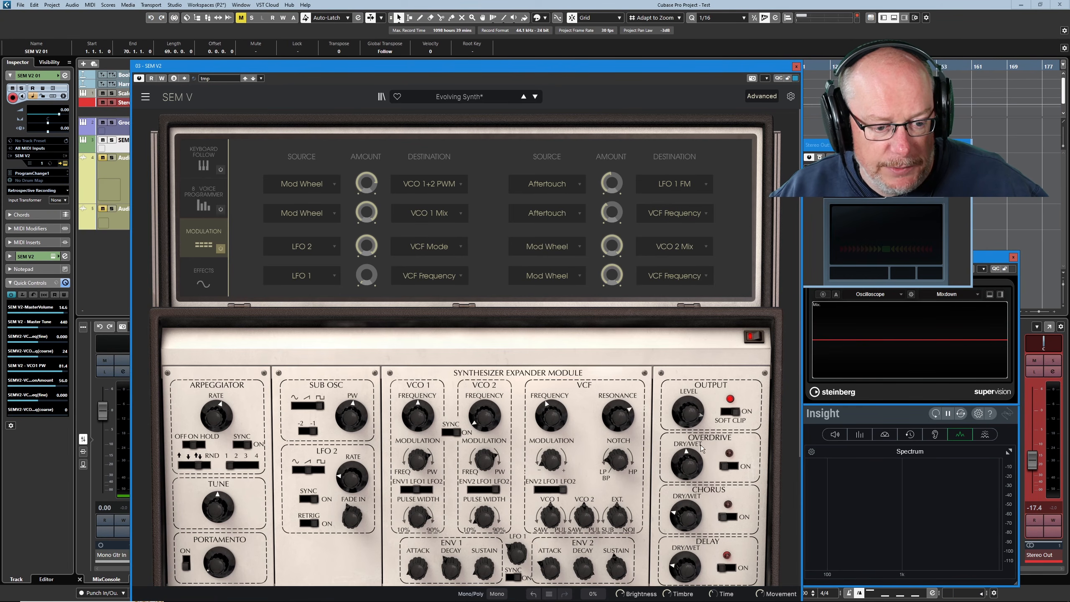
mouse_move(559, 511)
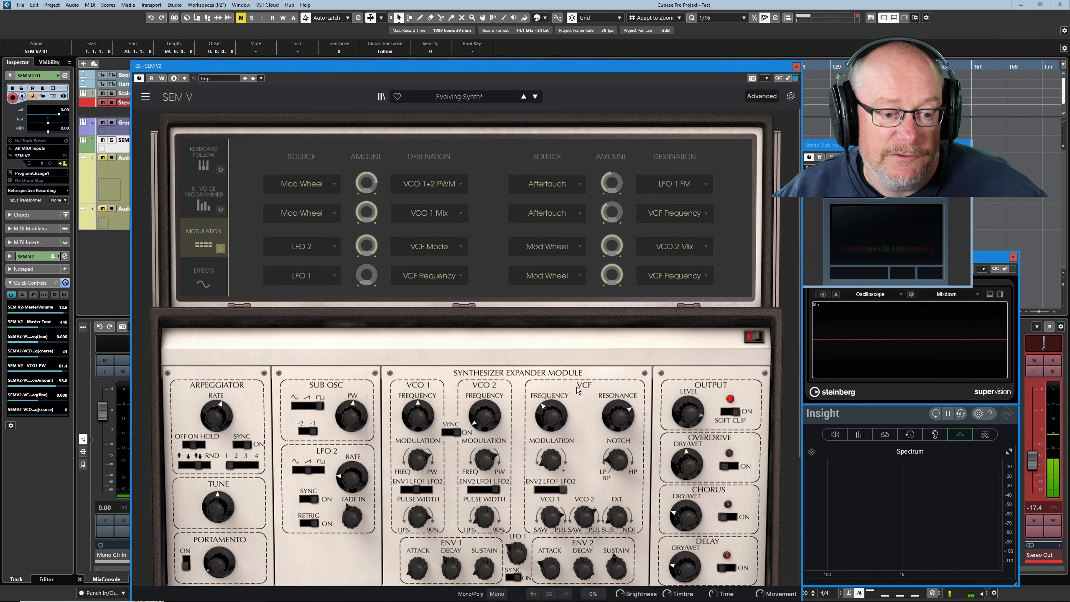
mouse_move(544, 407)
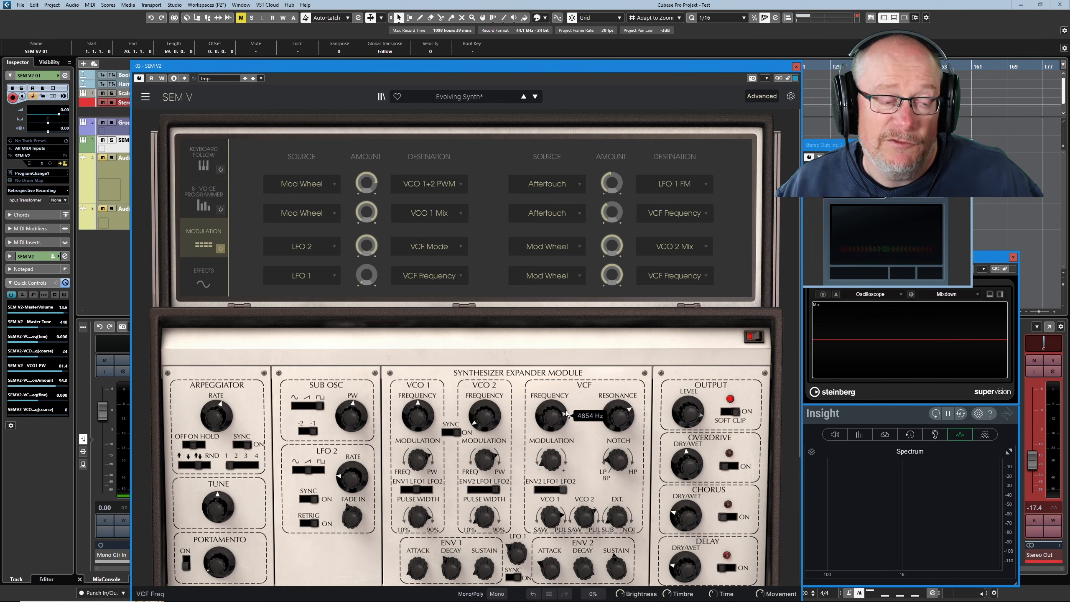
drag(567, 414, 567, 432)
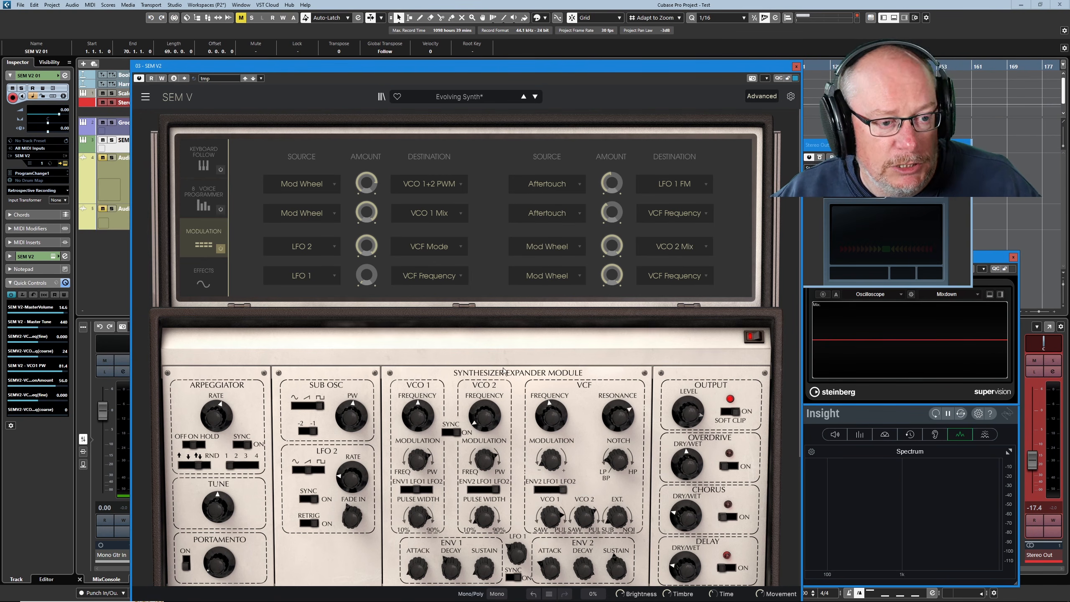
- Reload the Evolving Synth preset and switch off its Delay, Chorus and Overdrive effects
click(534, 97)
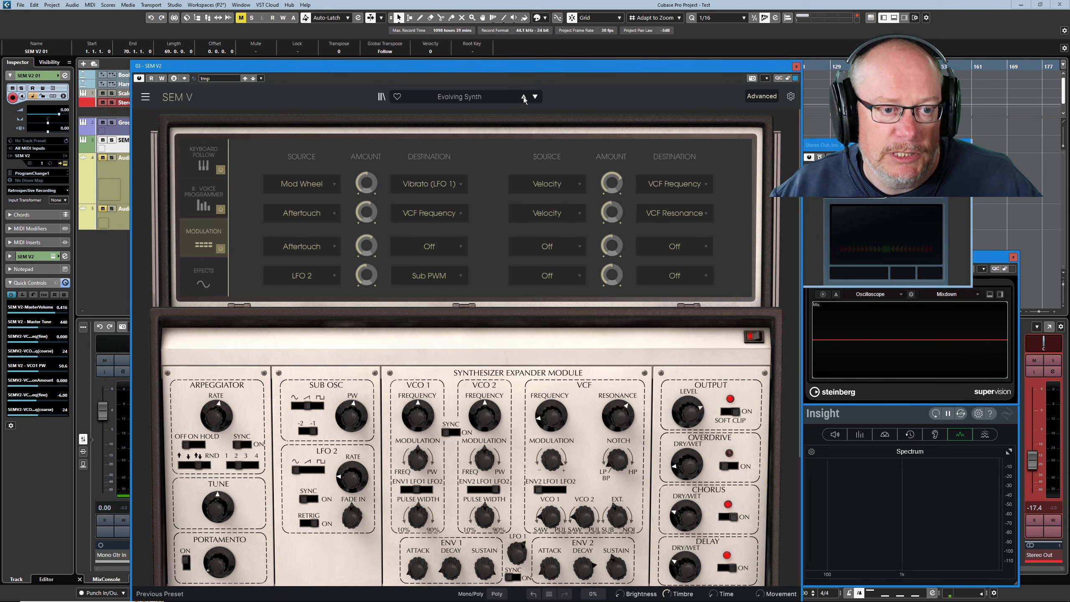
click(524, 97)
click(728, 567)
click(728, 517)
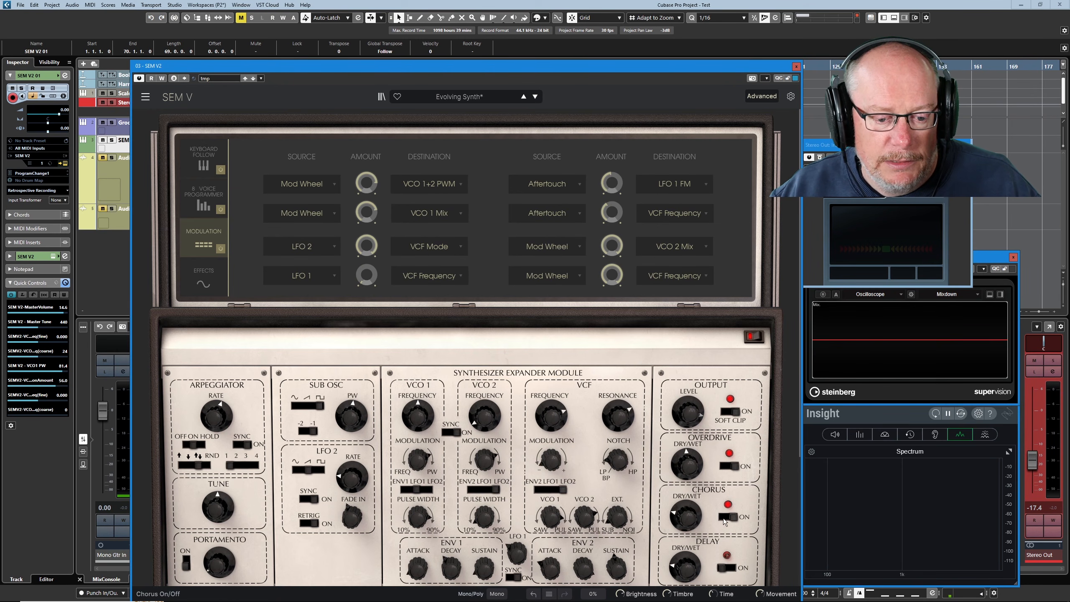
click(725, 463)
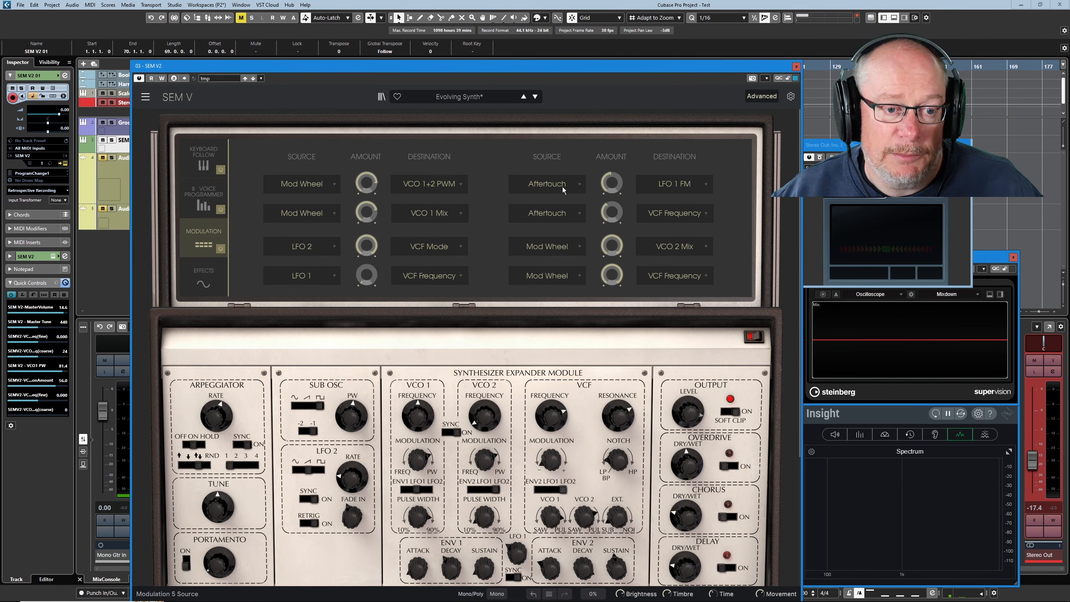
- Open the SEM V2 01 part for editing, draw an aftertouch rise and fall over about the first ten bars, and audition it
click(797, 65)
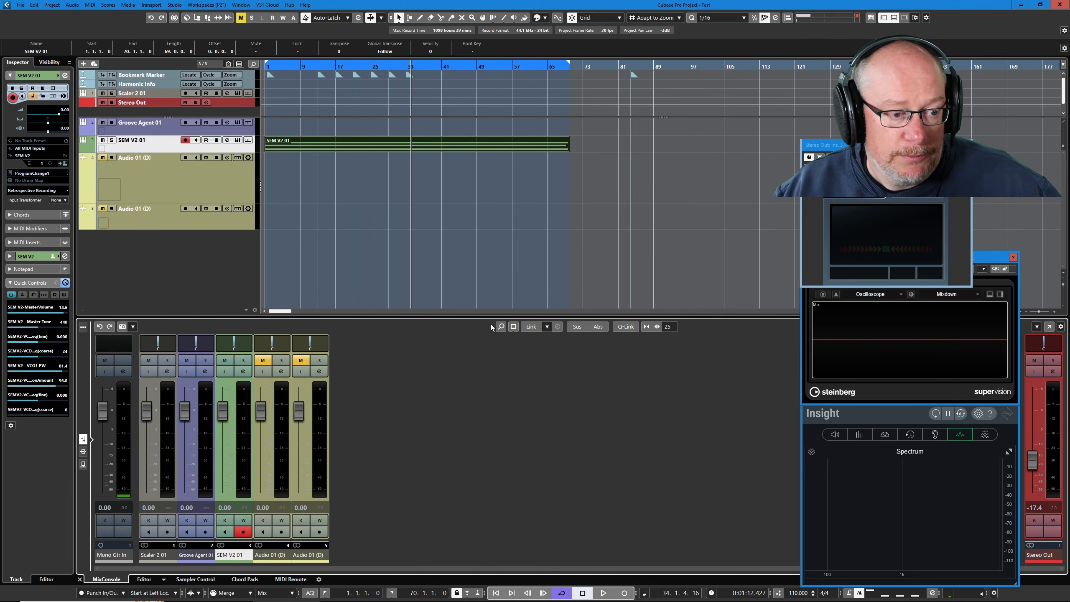
double_click(391, 142)
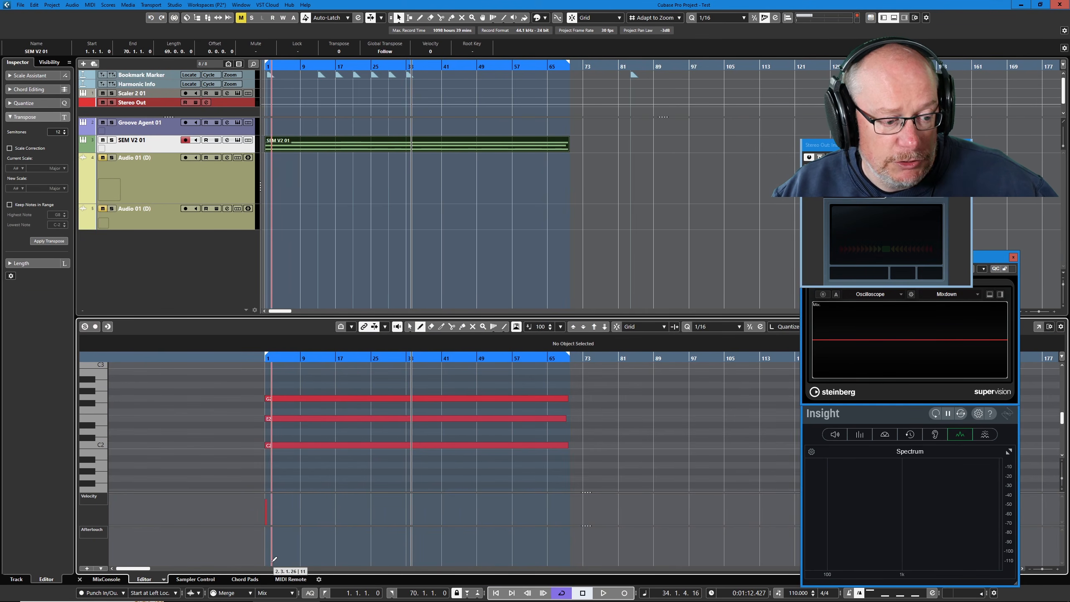
mouse_move(267, 561)
mouse_down()
mouse_move(291, 529)
mouse_move(309, 561)
mouse_up()
key(KP_Decimal)
key(space)
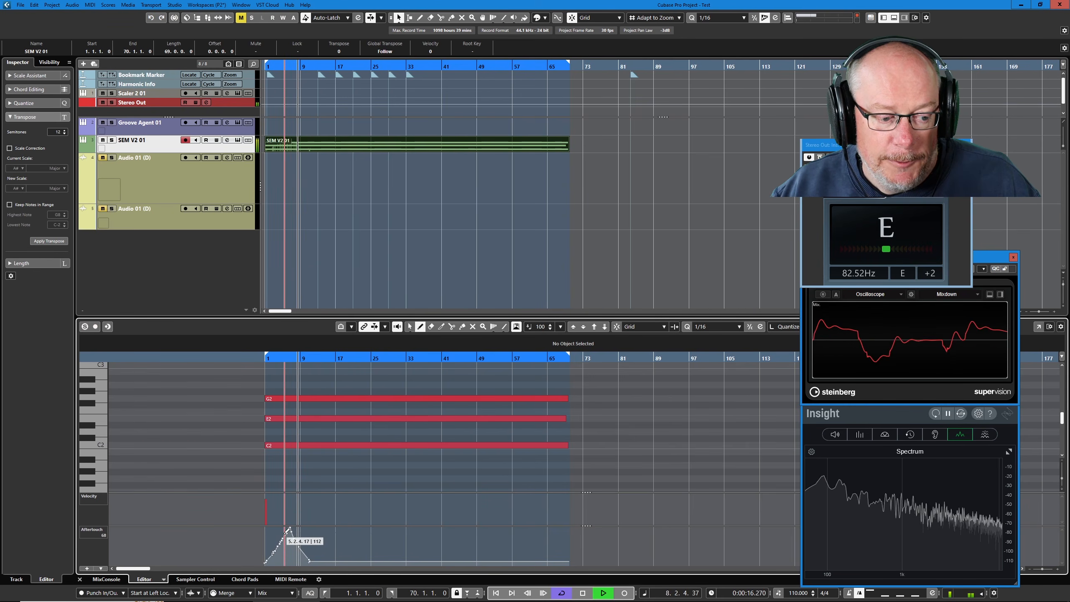
key(space)
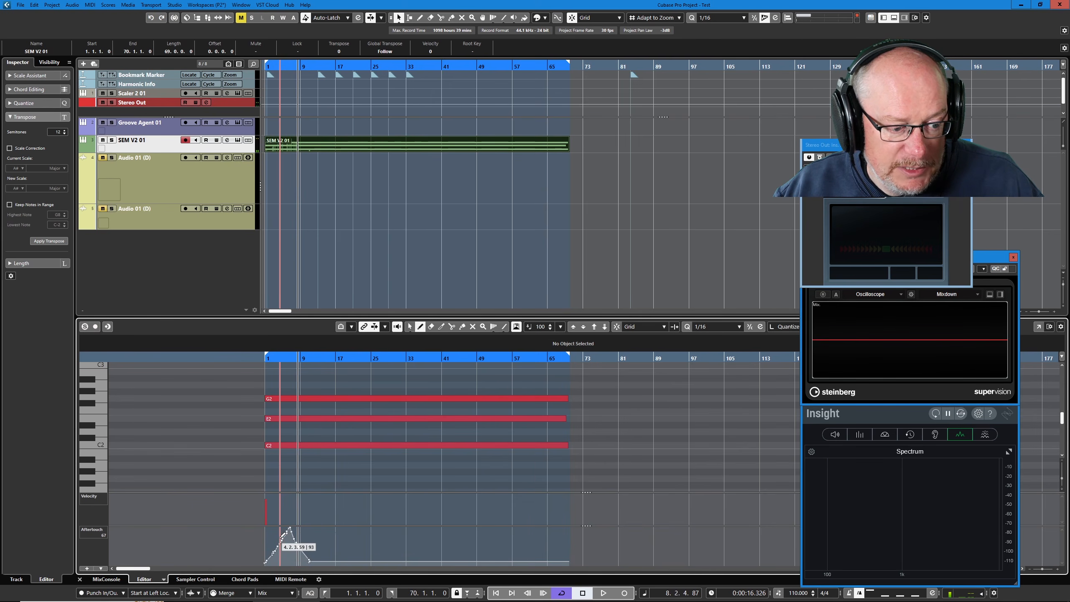
- Audition further aftertouch movement drawn up to about bar 16, and clear the aftertouch data from the part
mouse_move(304, 536)
mouse_down()
mouse_move(311, 529)
mouse_move(334, 540)
mouse_up()
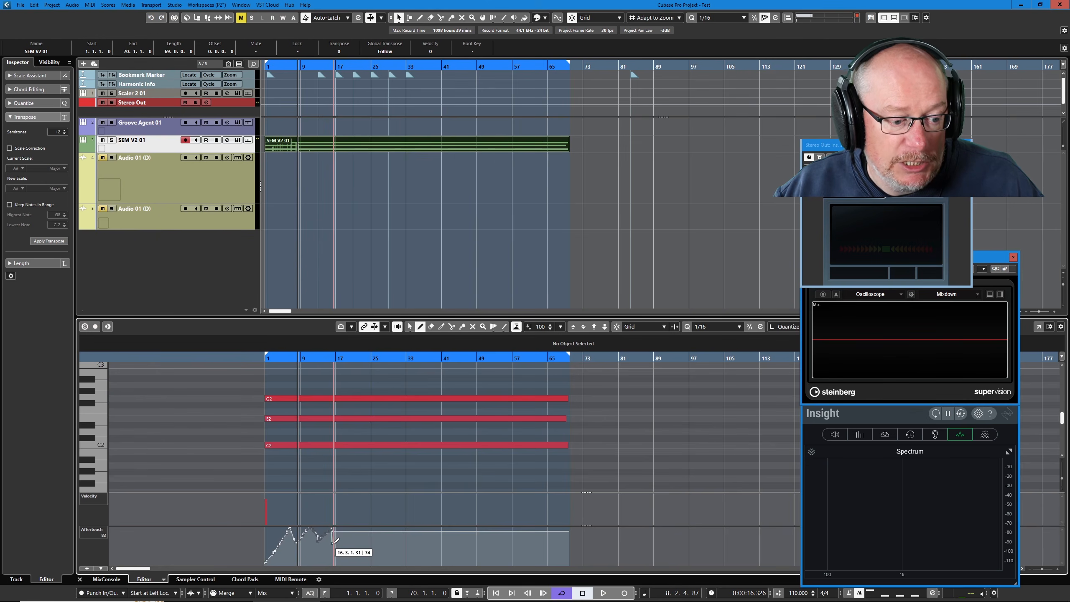
key(space)
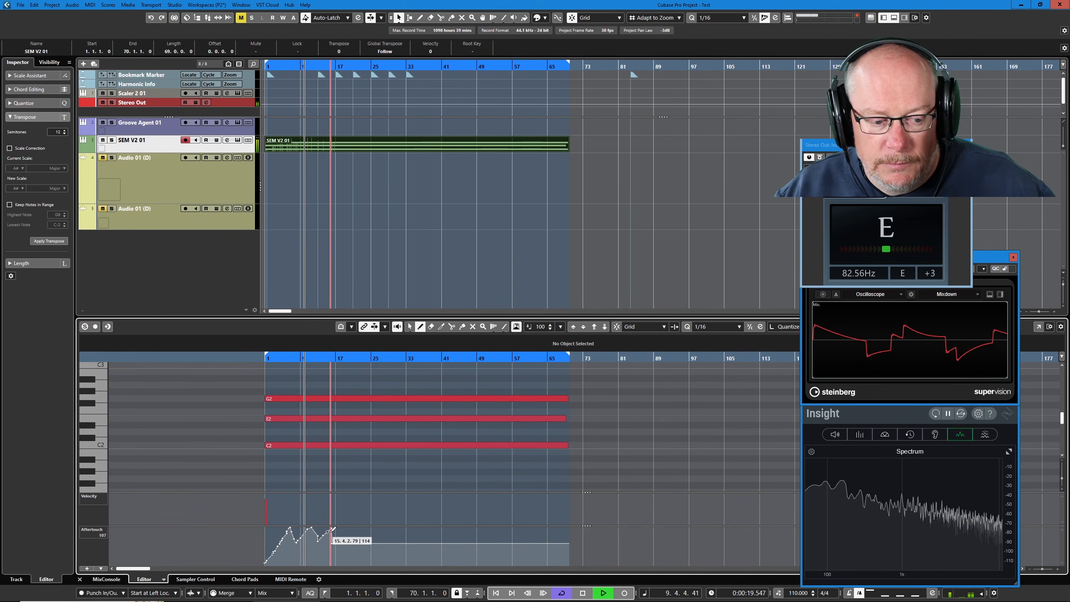
key(space)
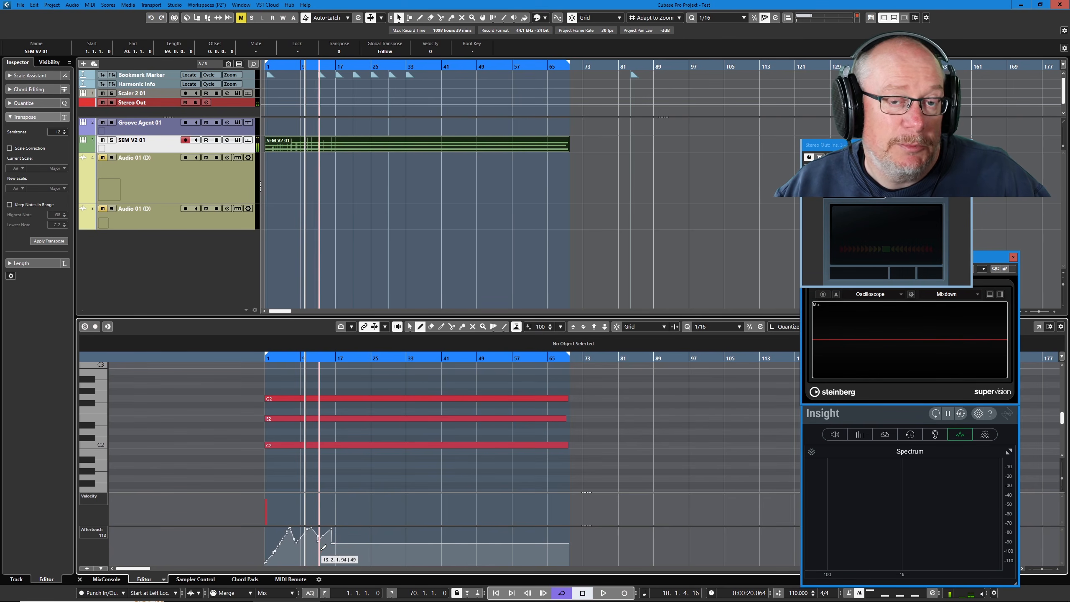
key(space)
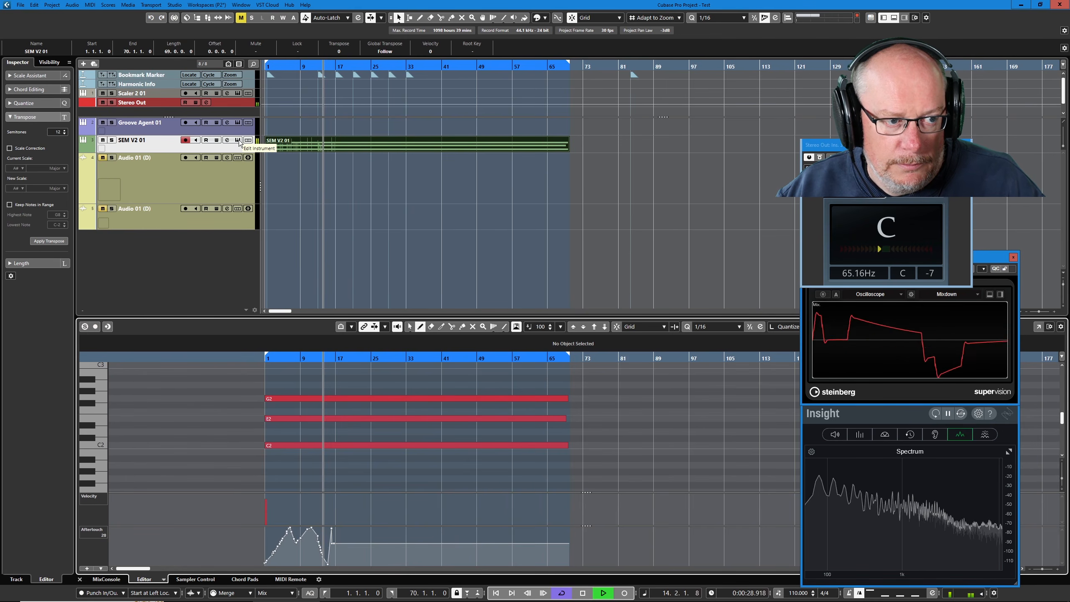
key(space)
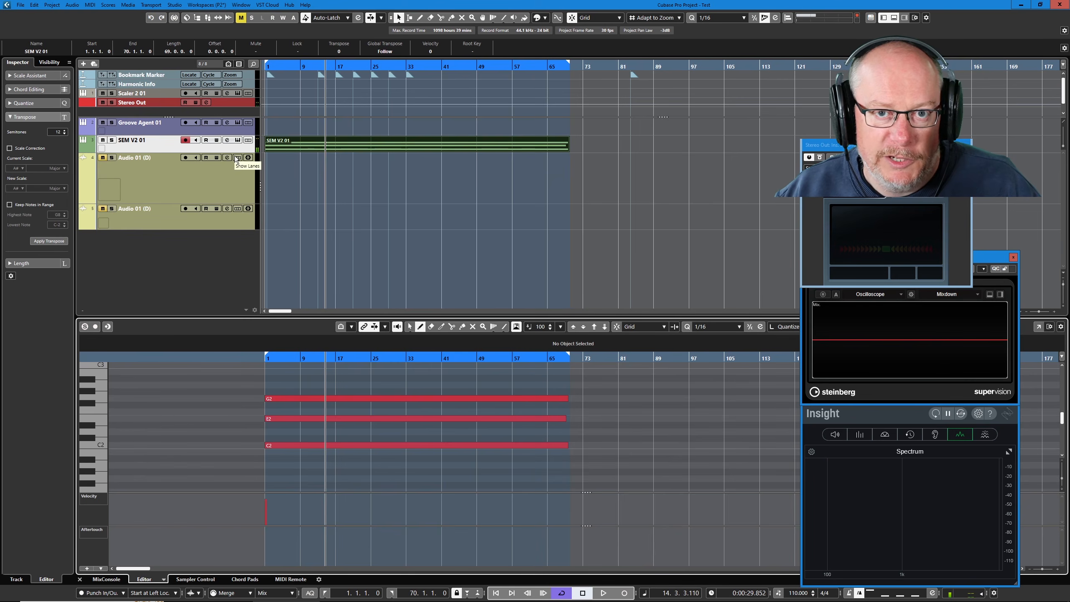
- Reopen the SEM V instrument and examine the LFO 2 and LFO 1 routings together with the sweep range of the VCF frequency
click(238, 139)
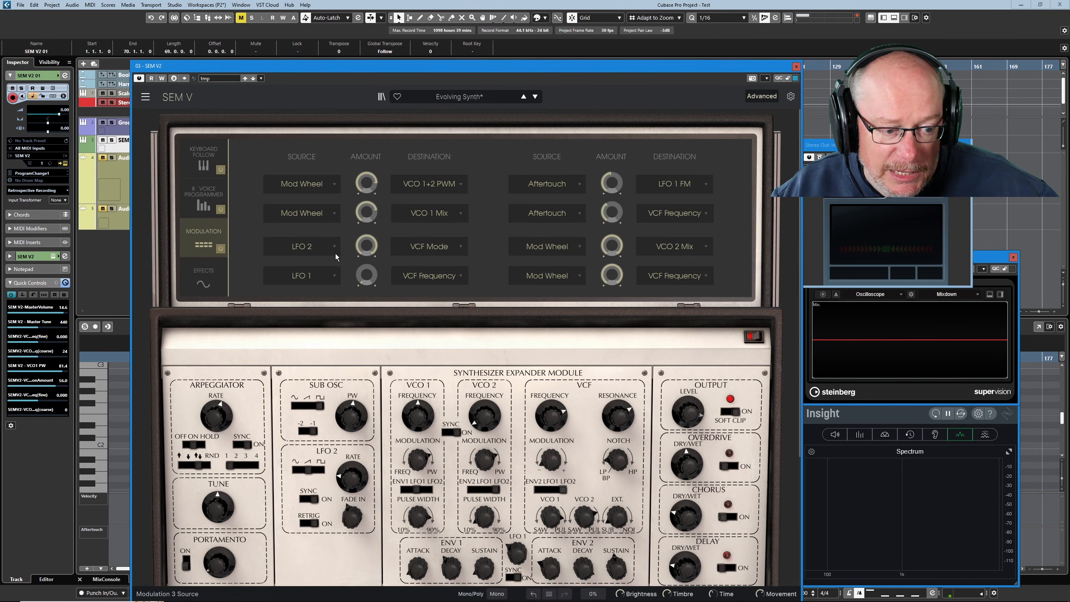
mouse_move(307, 474)
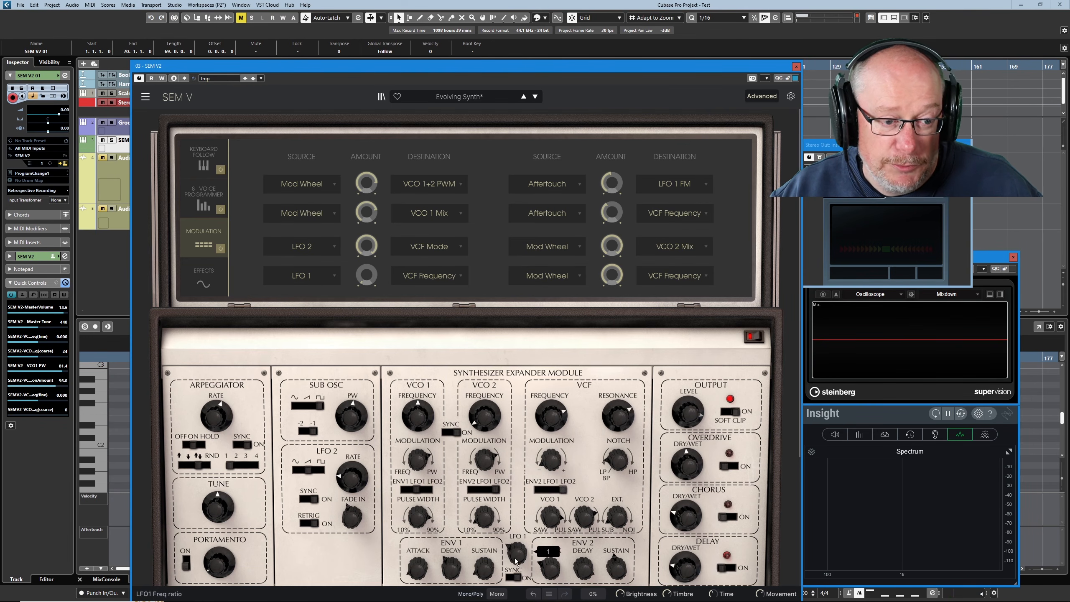
mouse_move(369, 279)
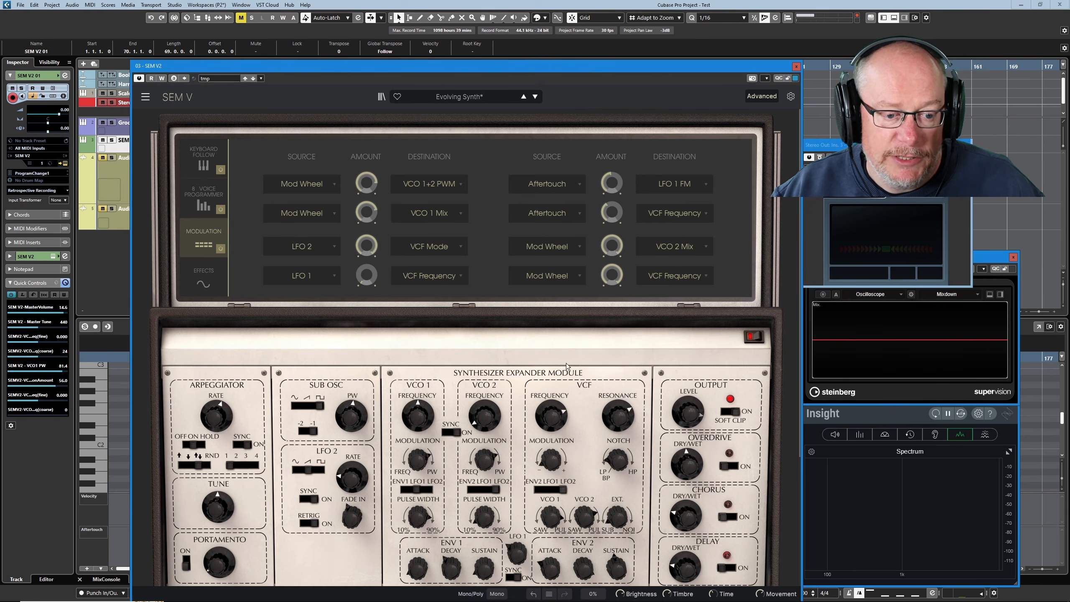
drag(557, 413, 557, 447)
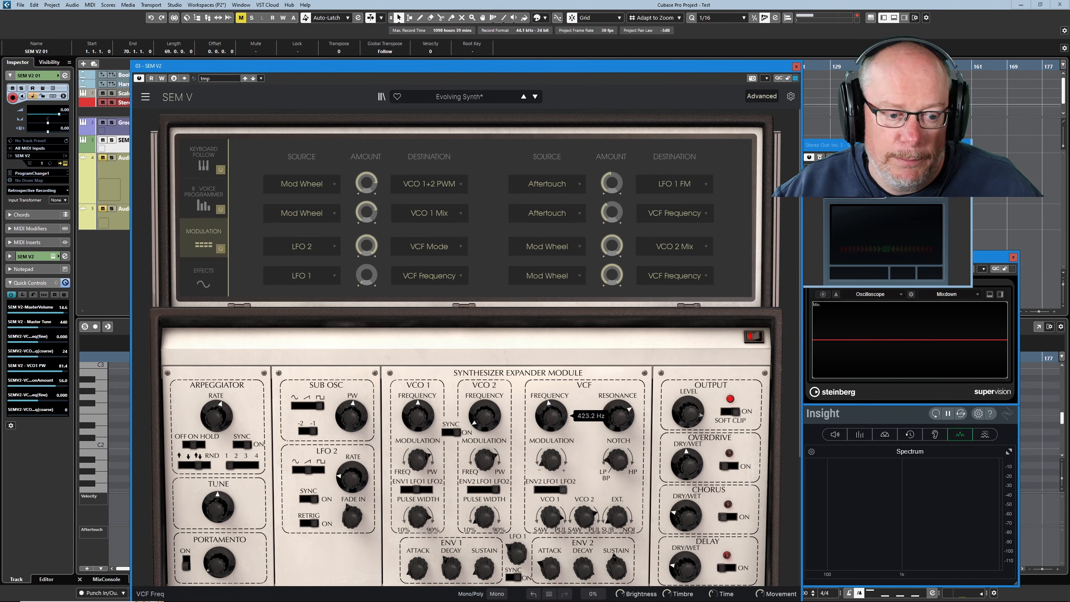
- Zero the Mod Wheel and Aftertouch amounts in the modulation matrix, and switch off Keyboard Follow and the 8 Voice Programmer
mouse_move(613, 216)
mouse_move(612, 245)
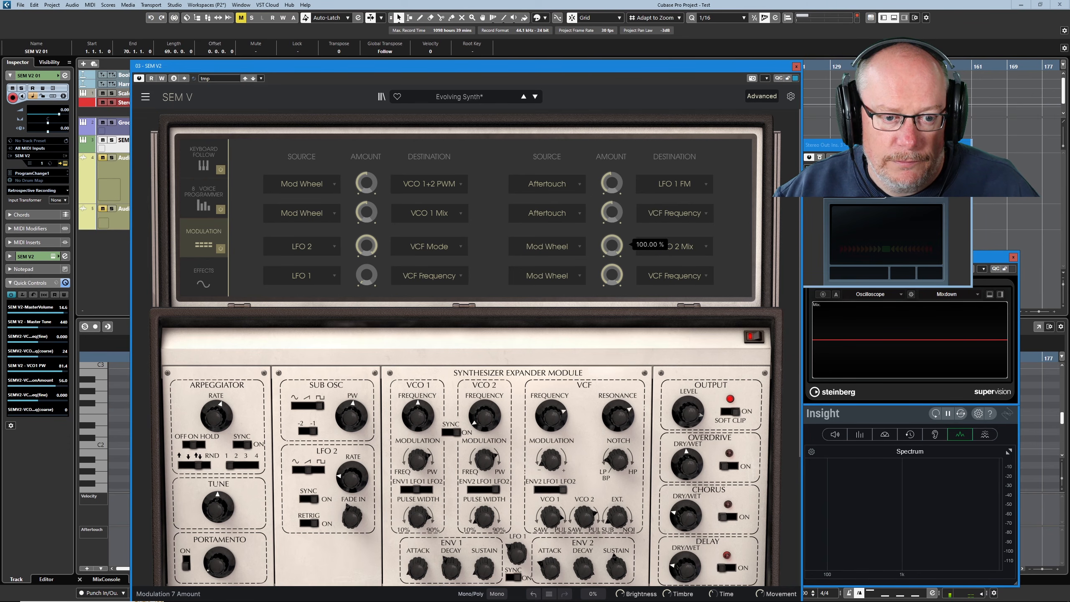
mouse_move(614, 277)
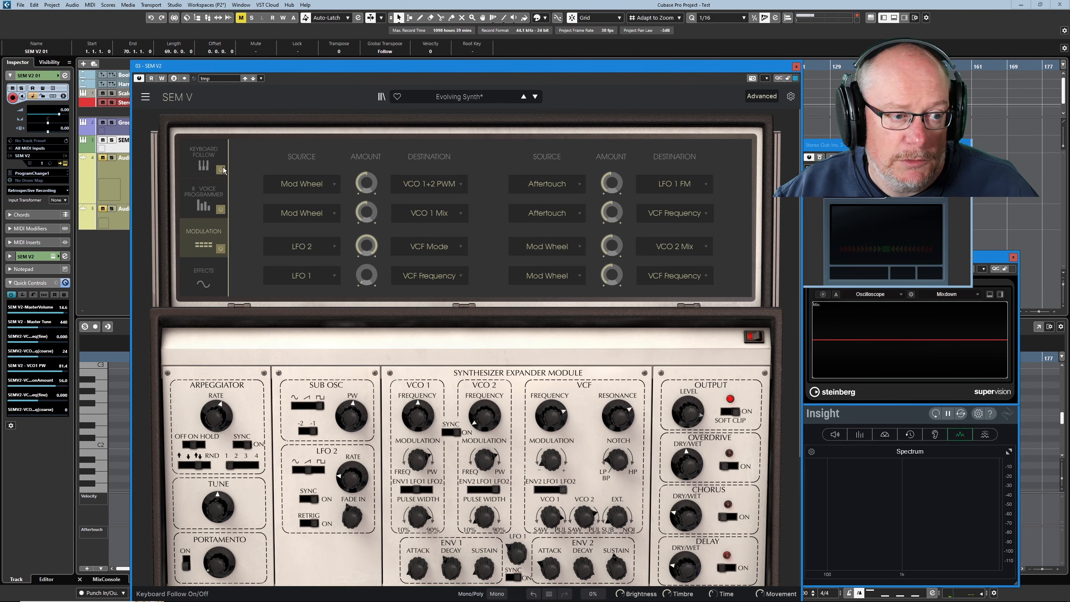
click(220, 209)
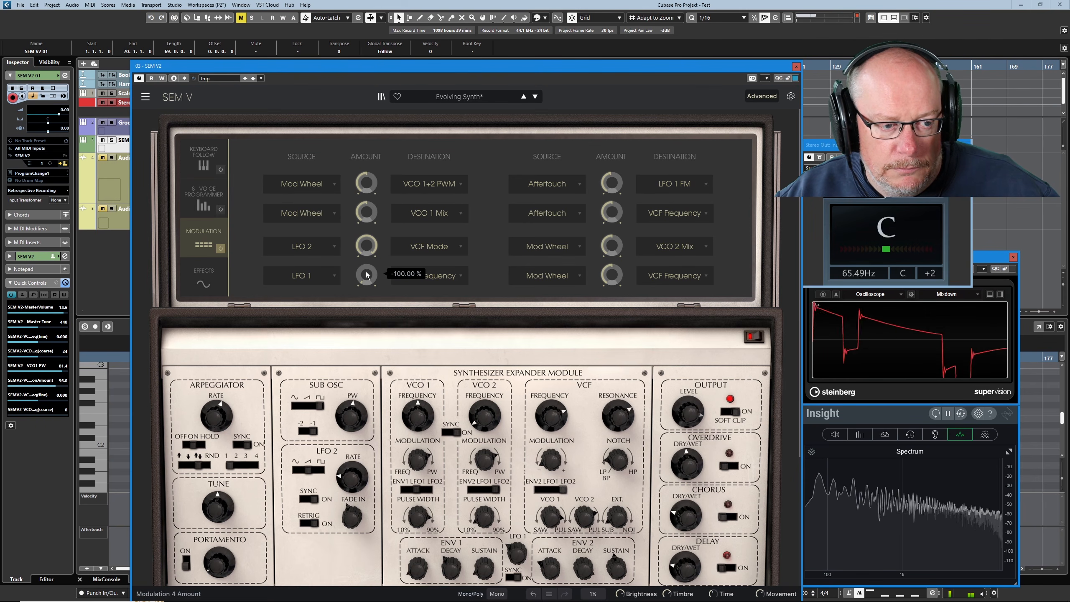
- Zero the LFO 2 to VCF Mode amount and examine the LFO 1 to VCF Frequency amount in relation to the VCF frequency
double_click(366, 249)
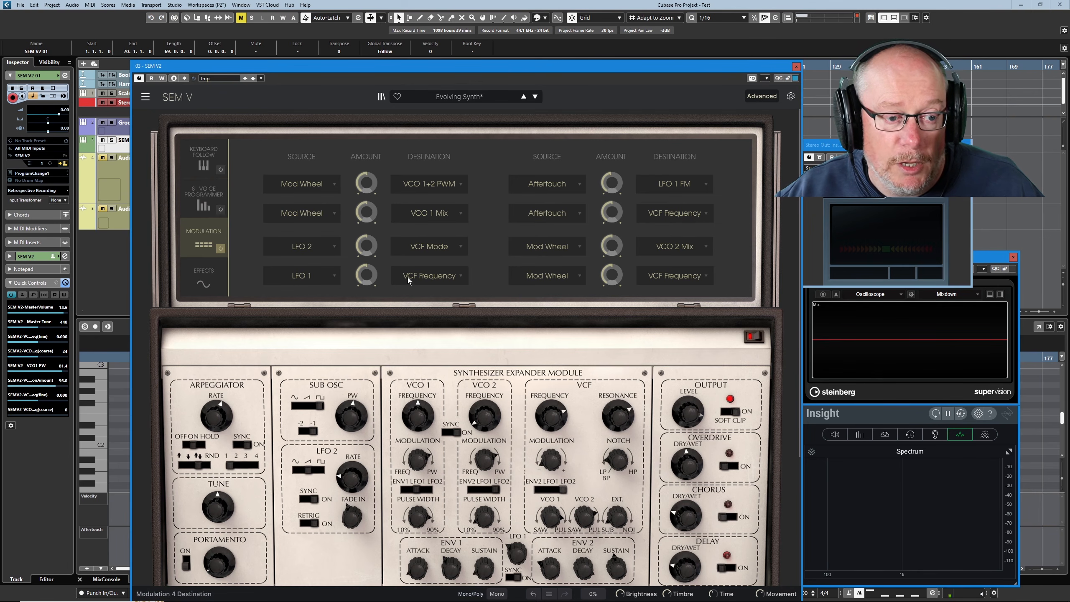
mouse_move(366, 276)
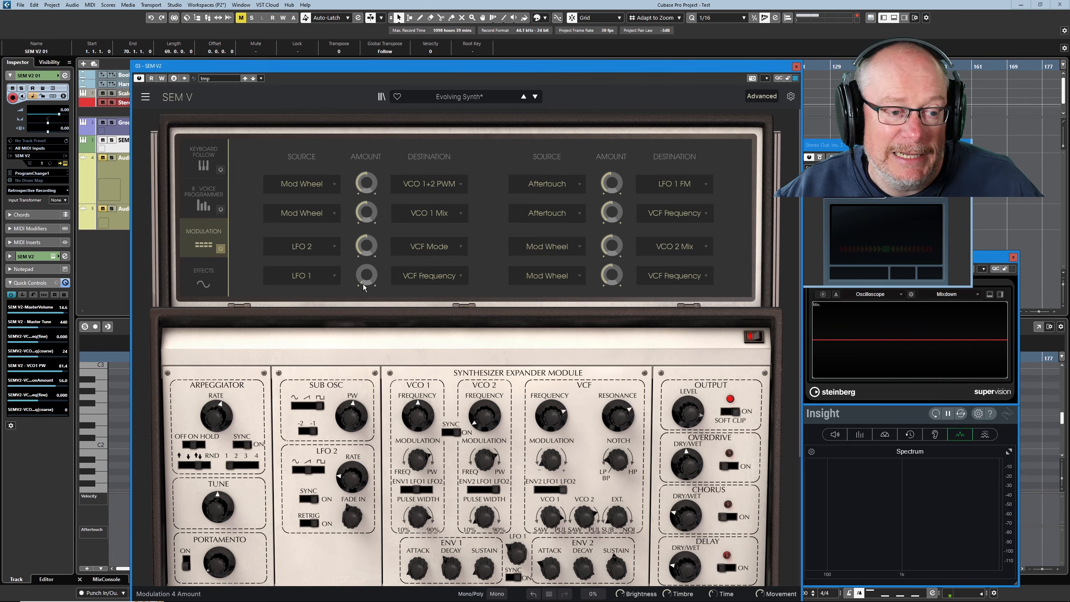
mouse_move(553, 412)
mouse_down()
mouse_move(552, 441)
mouse_move(553, 419)
mouse_up()
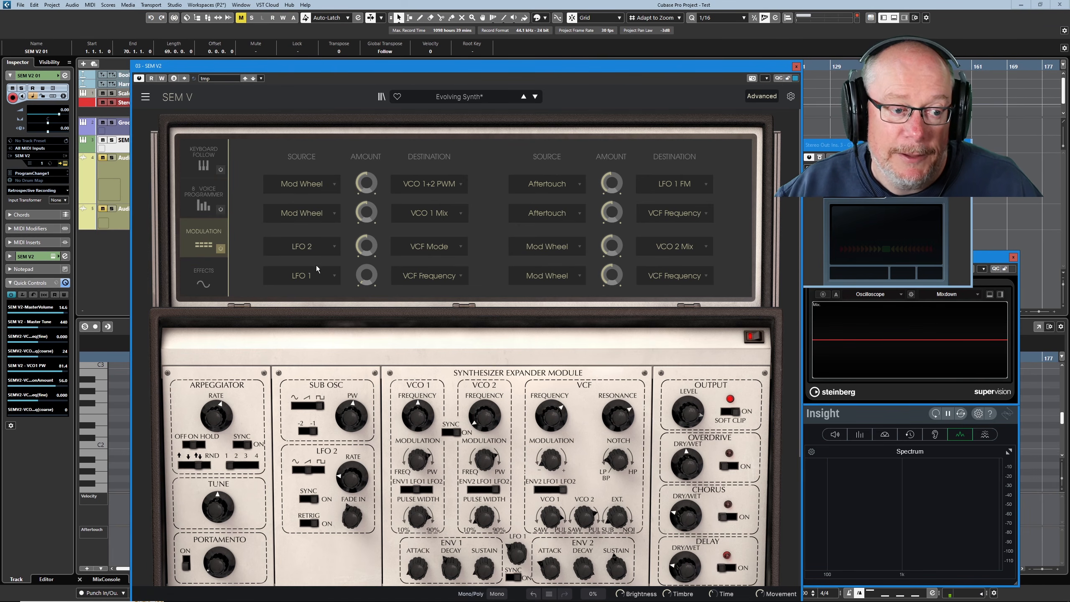